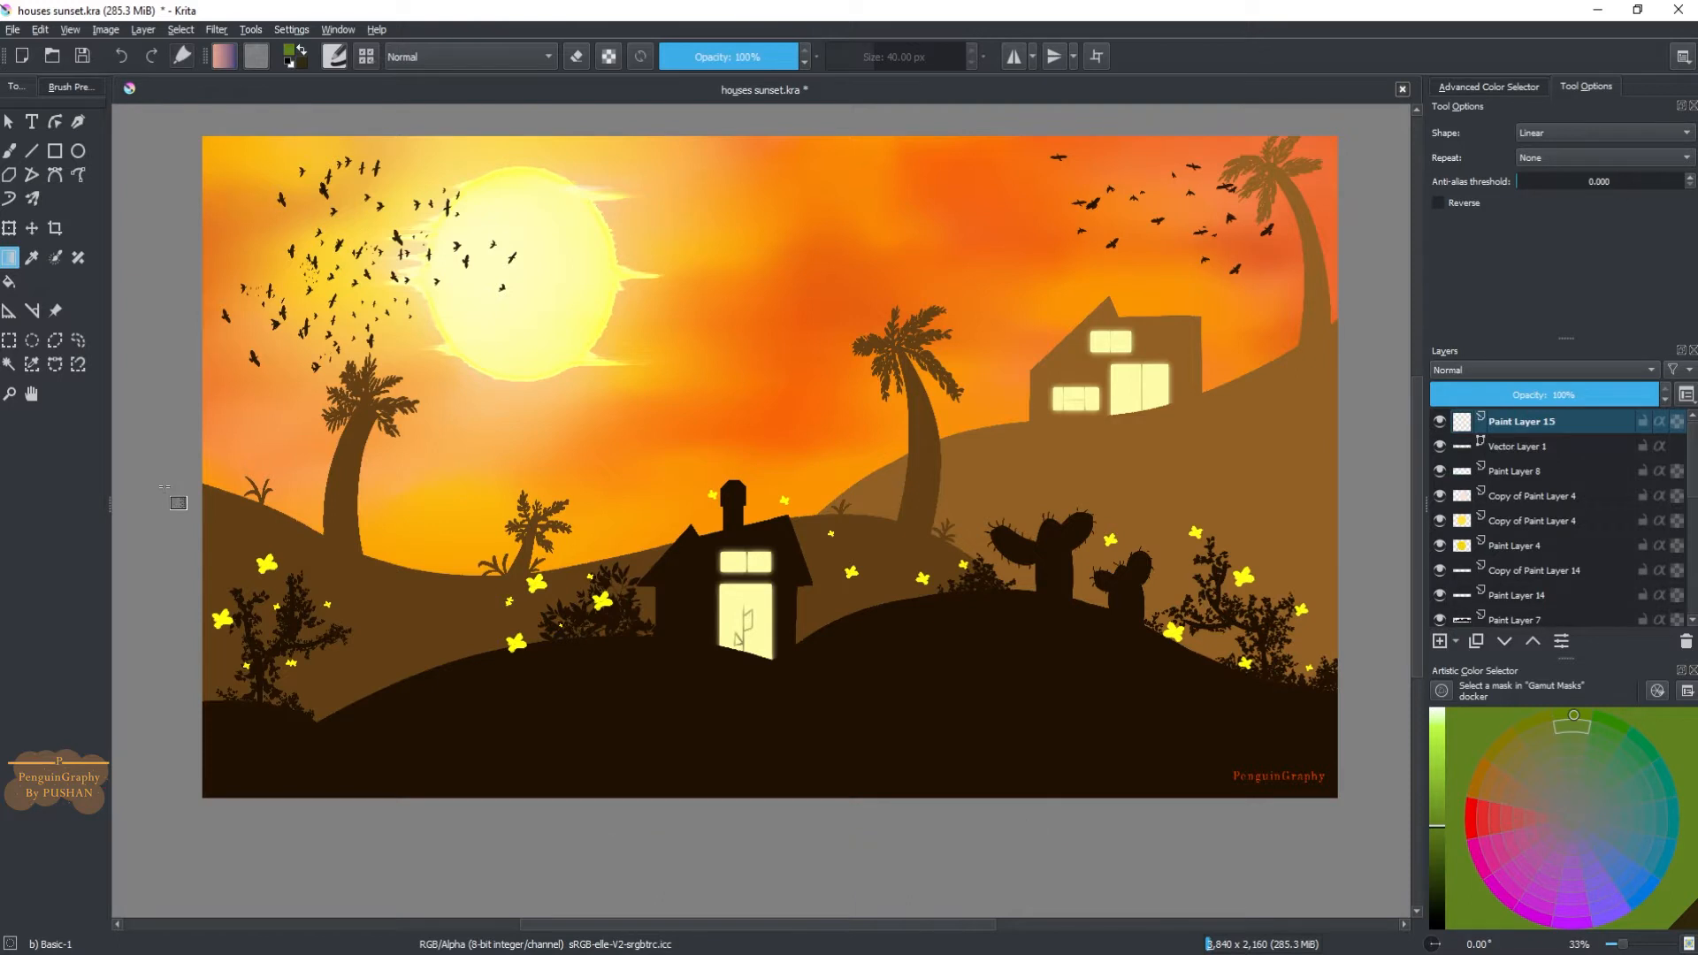
Draw a horizontal linear peach-to-blue gradient across the whole canvas on Paint Layer 15 and examine its color transitions up close
{"action": "left_click_drag", "start_coordinate": [166, 488], "coordinate": [1347, 494]}
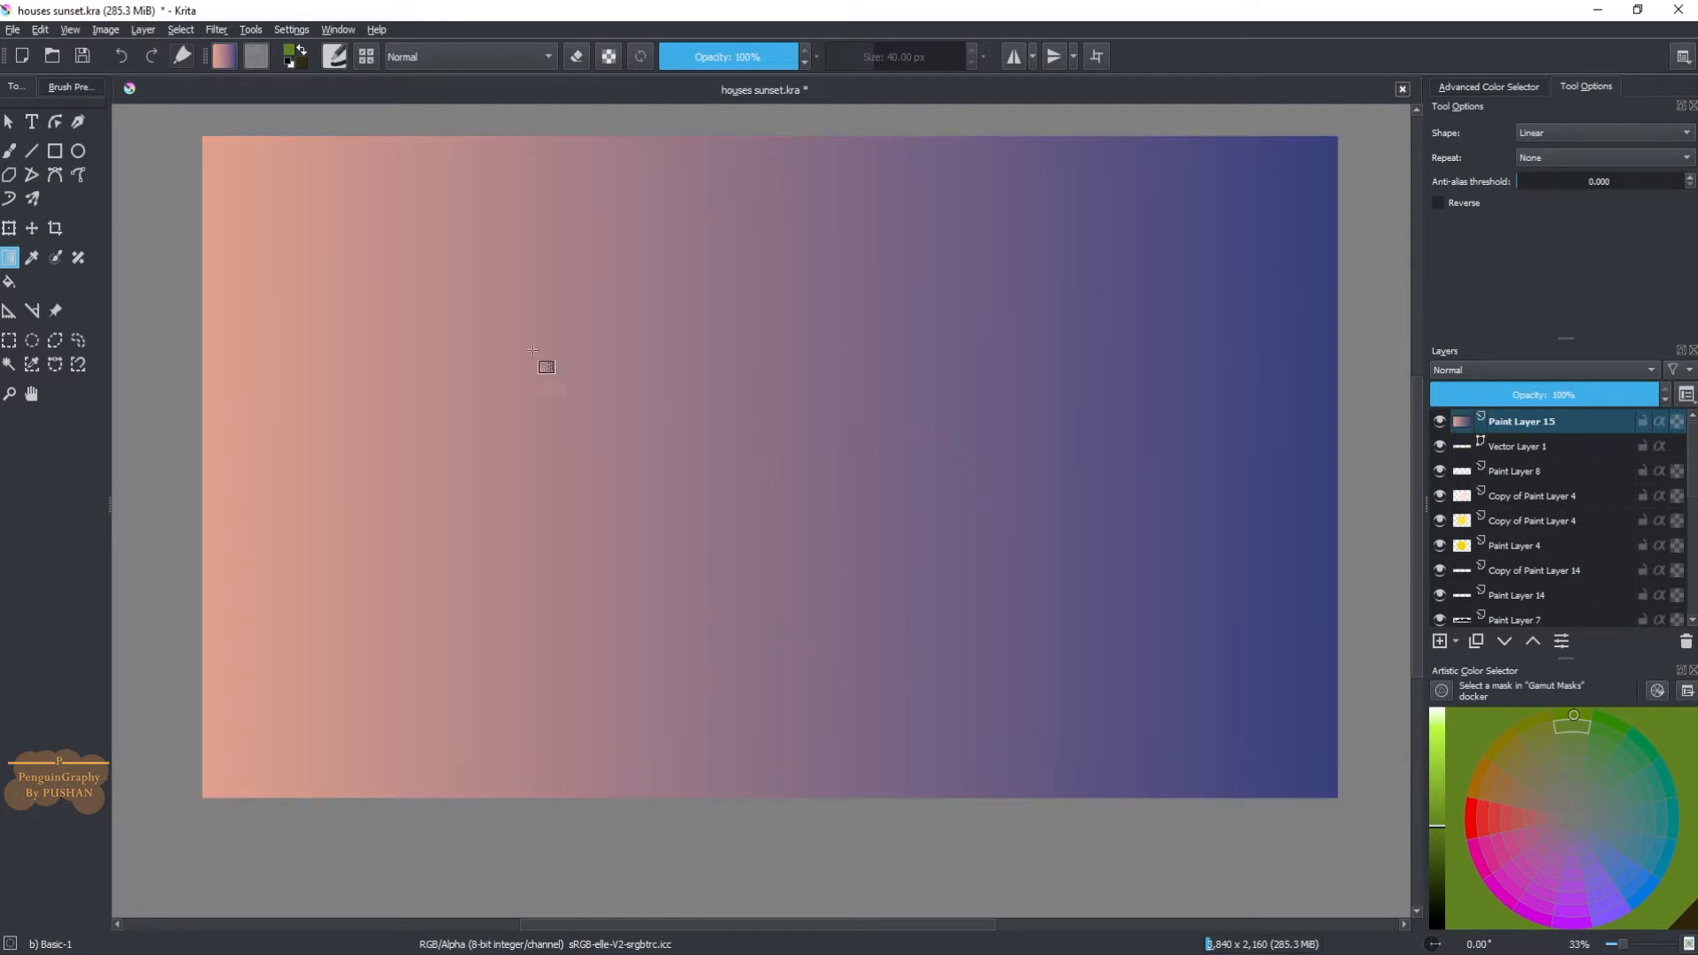
{"action": "scroll", "coordinate": [1080, 471], "scroll_direction": "up", "scroll_amount": 2}
{"action": "scroll", "coordinate": [884, 488], "scroll_direction": "up", "scroll_amount": 1}
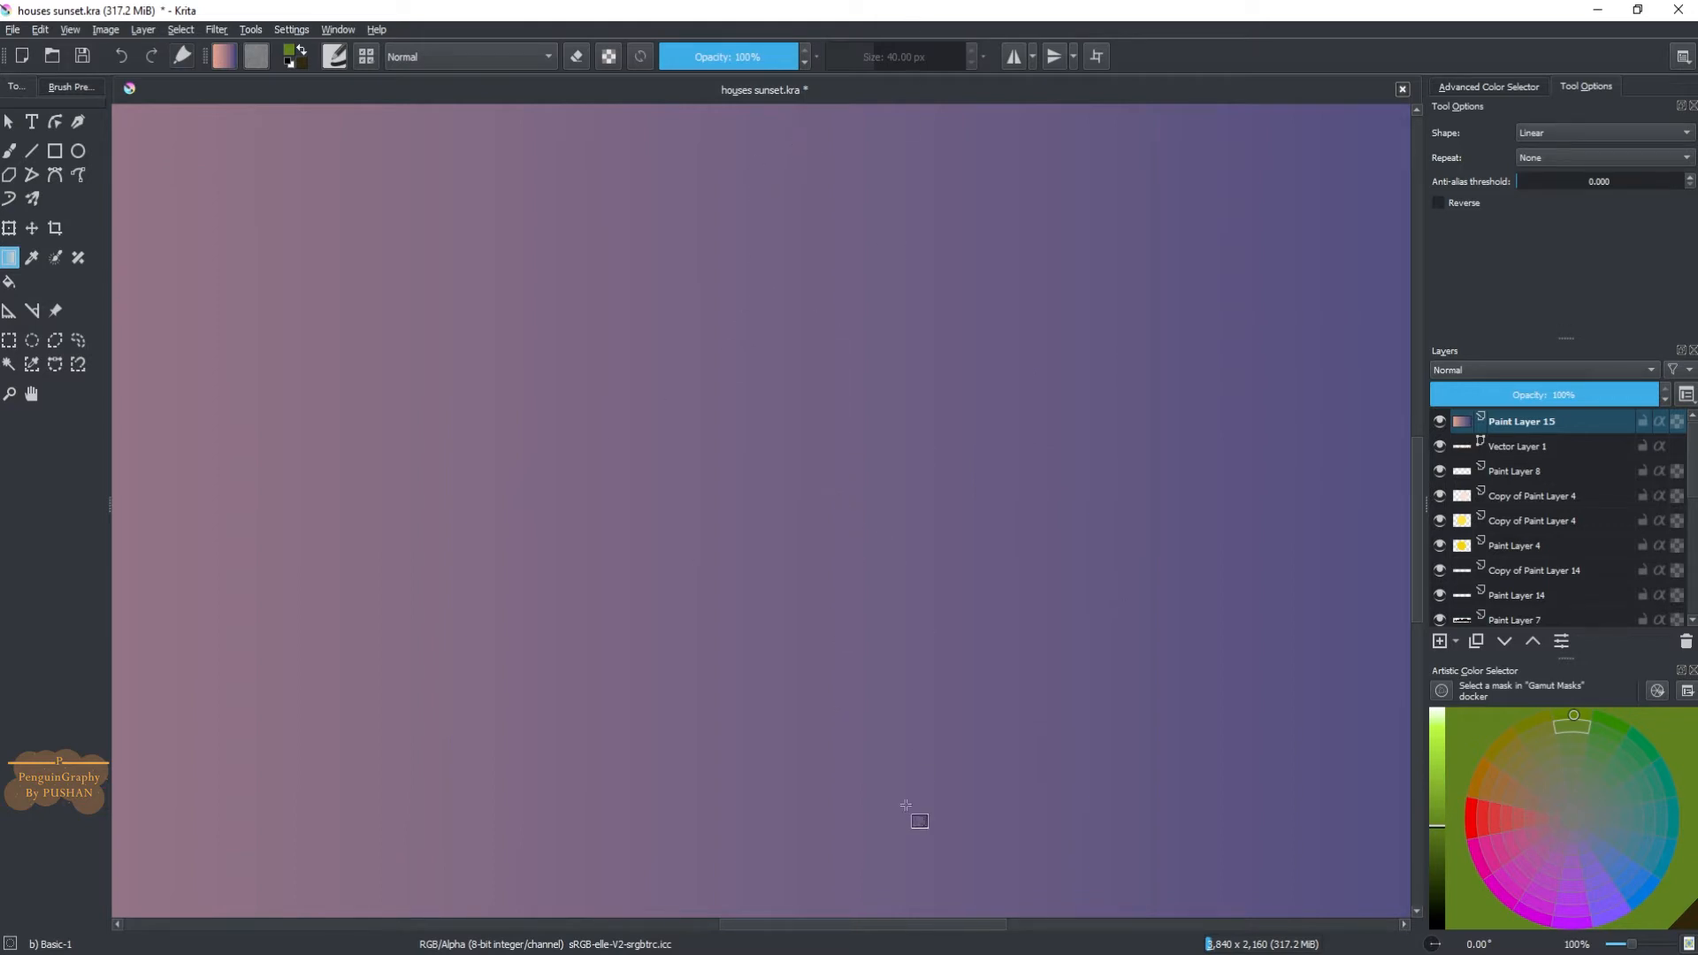
{"action": "scroll", "coordinate": [1117, 576], "scroll_direction": "up", "scroll_amount": 2}
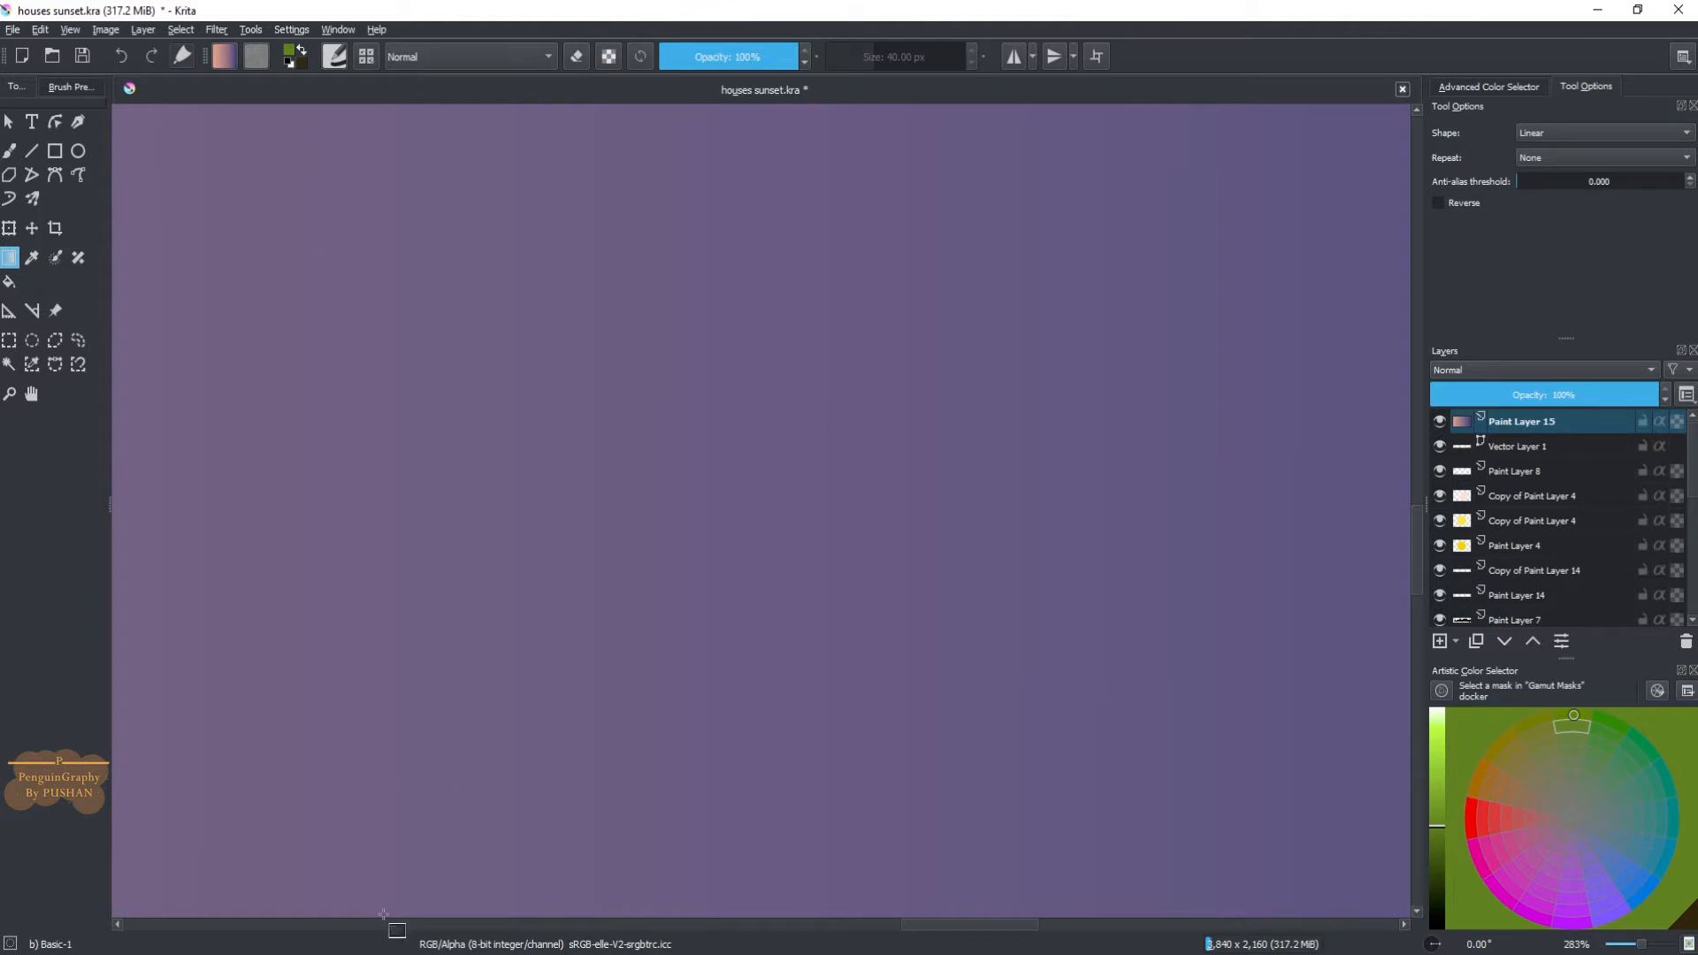
{"action": "scroll", "coordinate": [734, 619], "scroll_direction": "down", "scroll_amount": 7}
{"action": "scroll", "coordinate": [1008, 676], "scroll_direction": "up", "scroll_amount": 1}
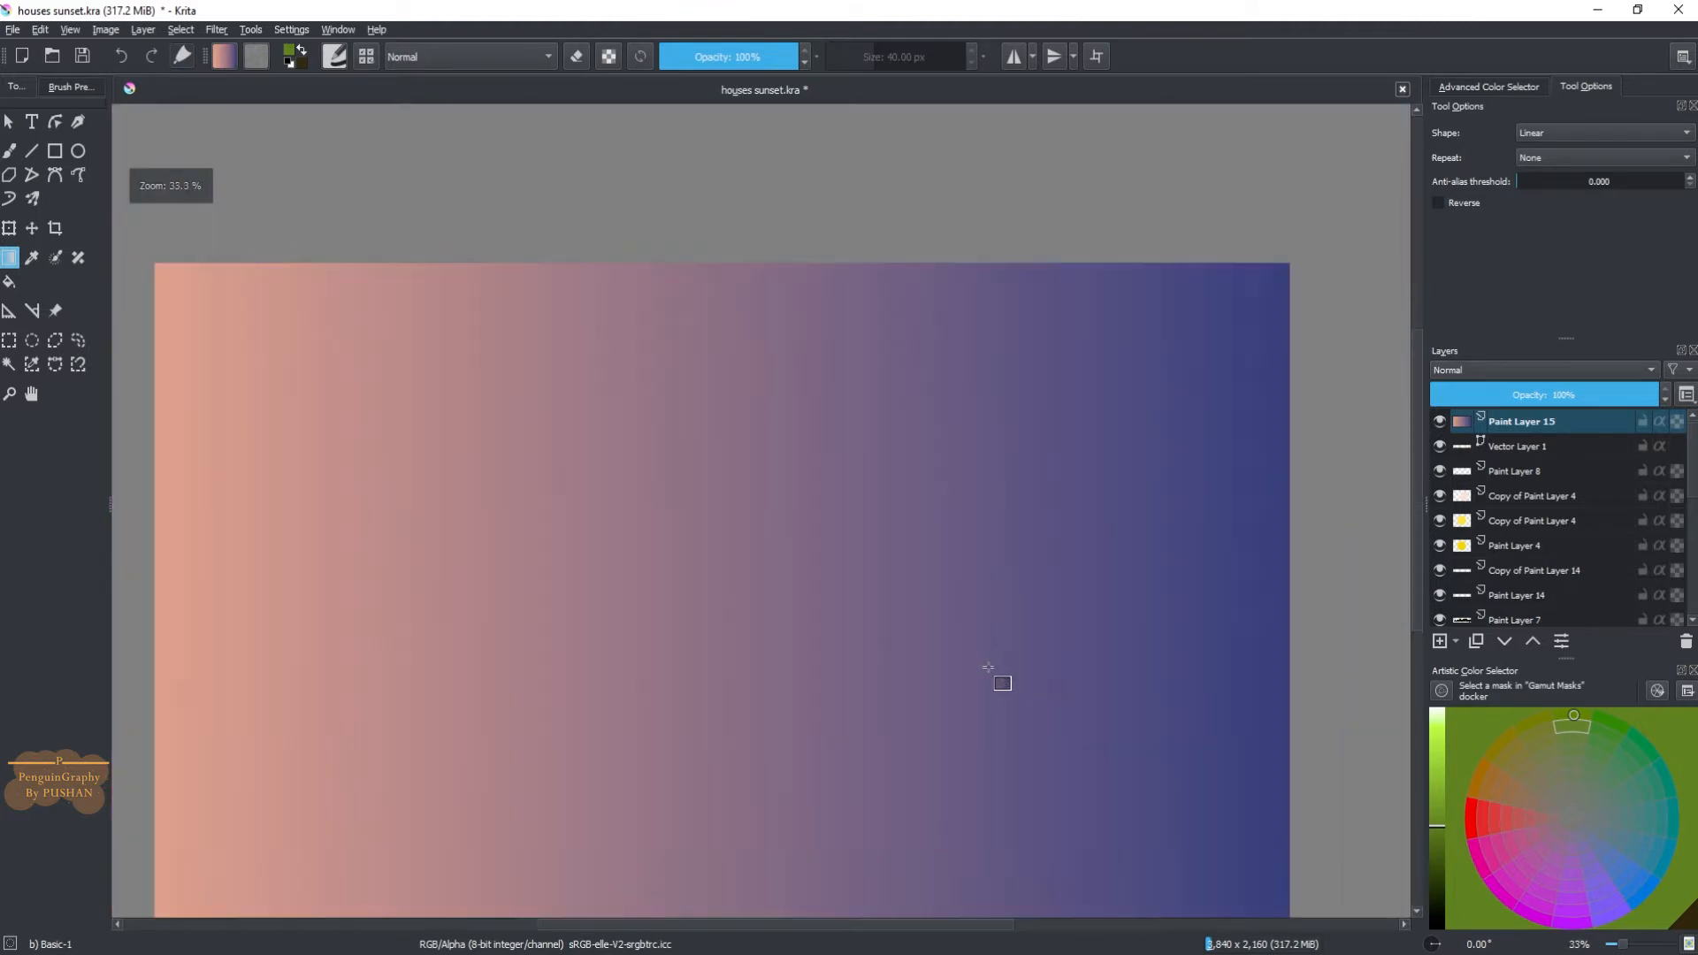
{"action": "scroll", "coordinate": [988, 668], "scroll_direction": "up", "scroll_amount": 1}
{"action": "scroll", "coordinate": [1144, 530], "scroll_direction": "down", "scroll_amount": 2}
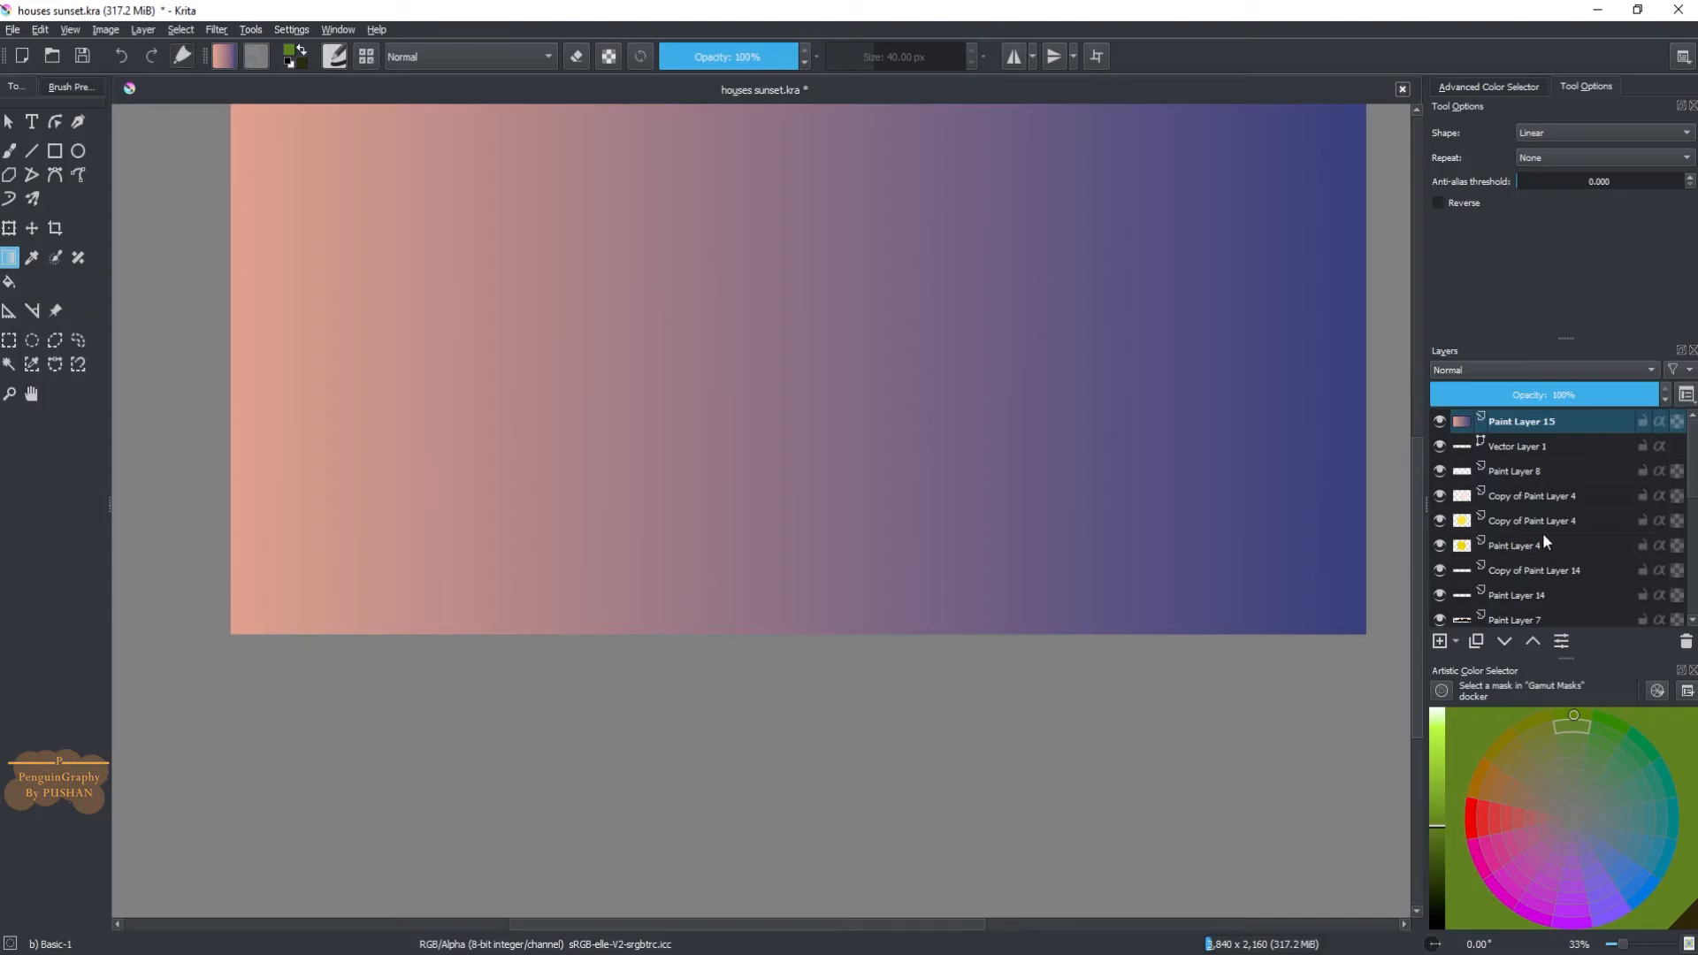
Set the gradient layer's blending mode to Overlay and examine the dark foreground hill up close for banding
{"action": "left_click_drag", "start_coordinate": [1417, 538], "coordinate": [1423, 444]}
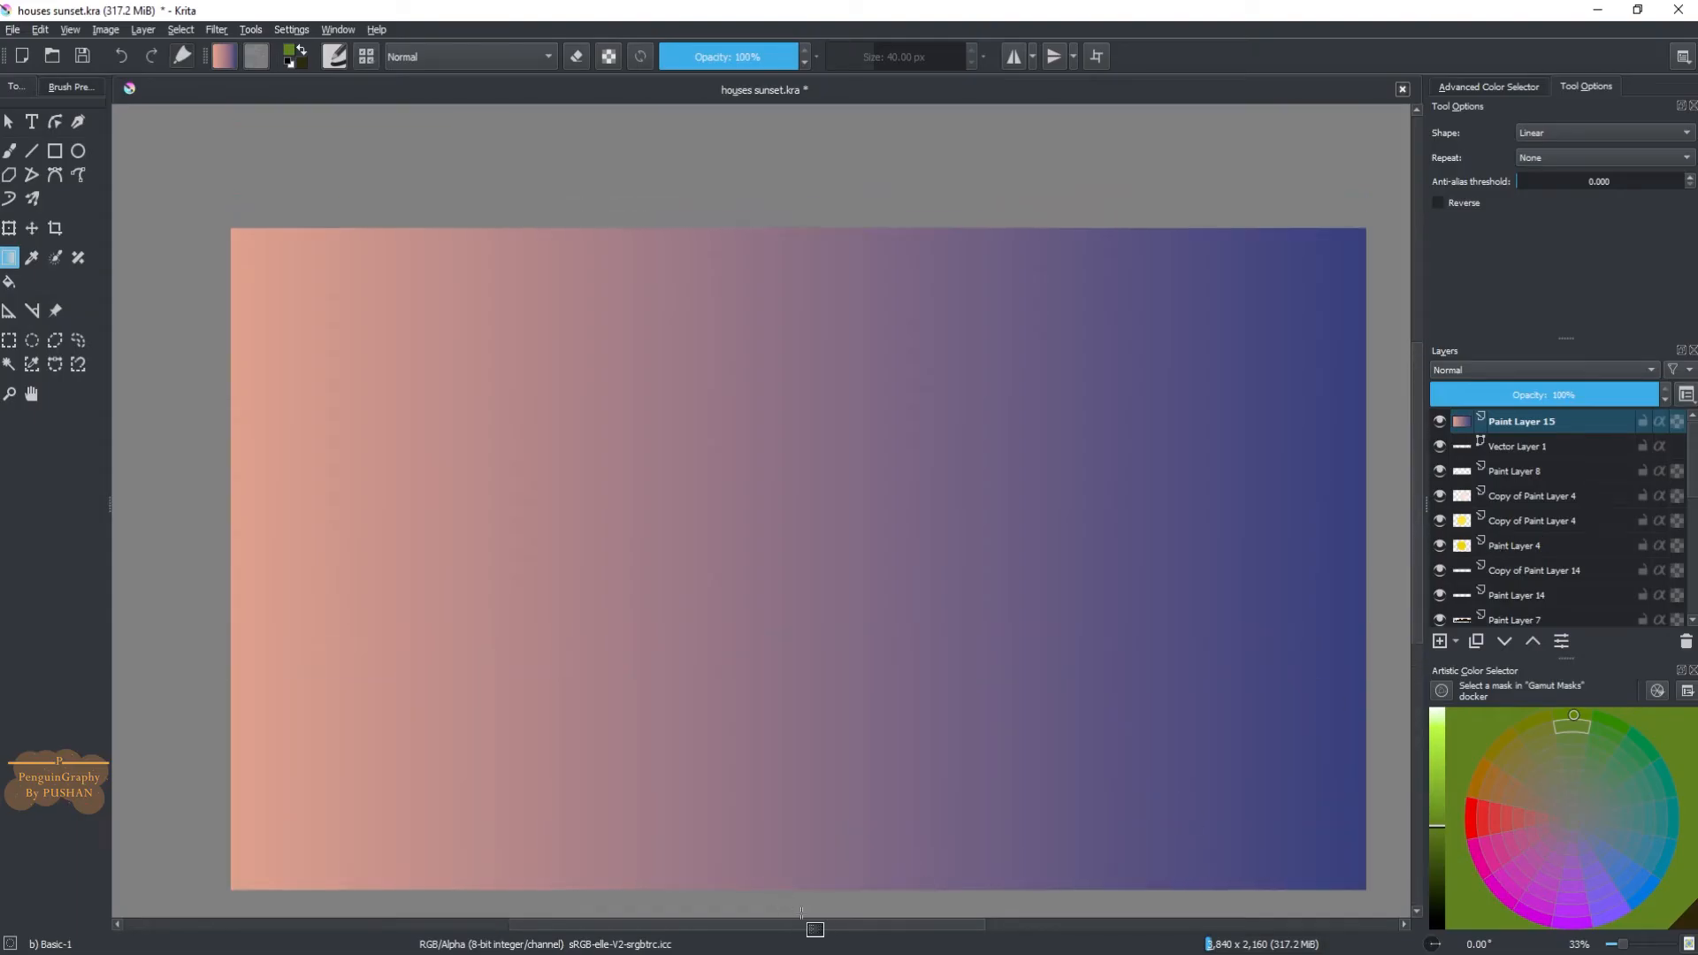
{"action": "left_click_drag", "start_coordinate": [816, 923], "coordinate": [840, 921]}
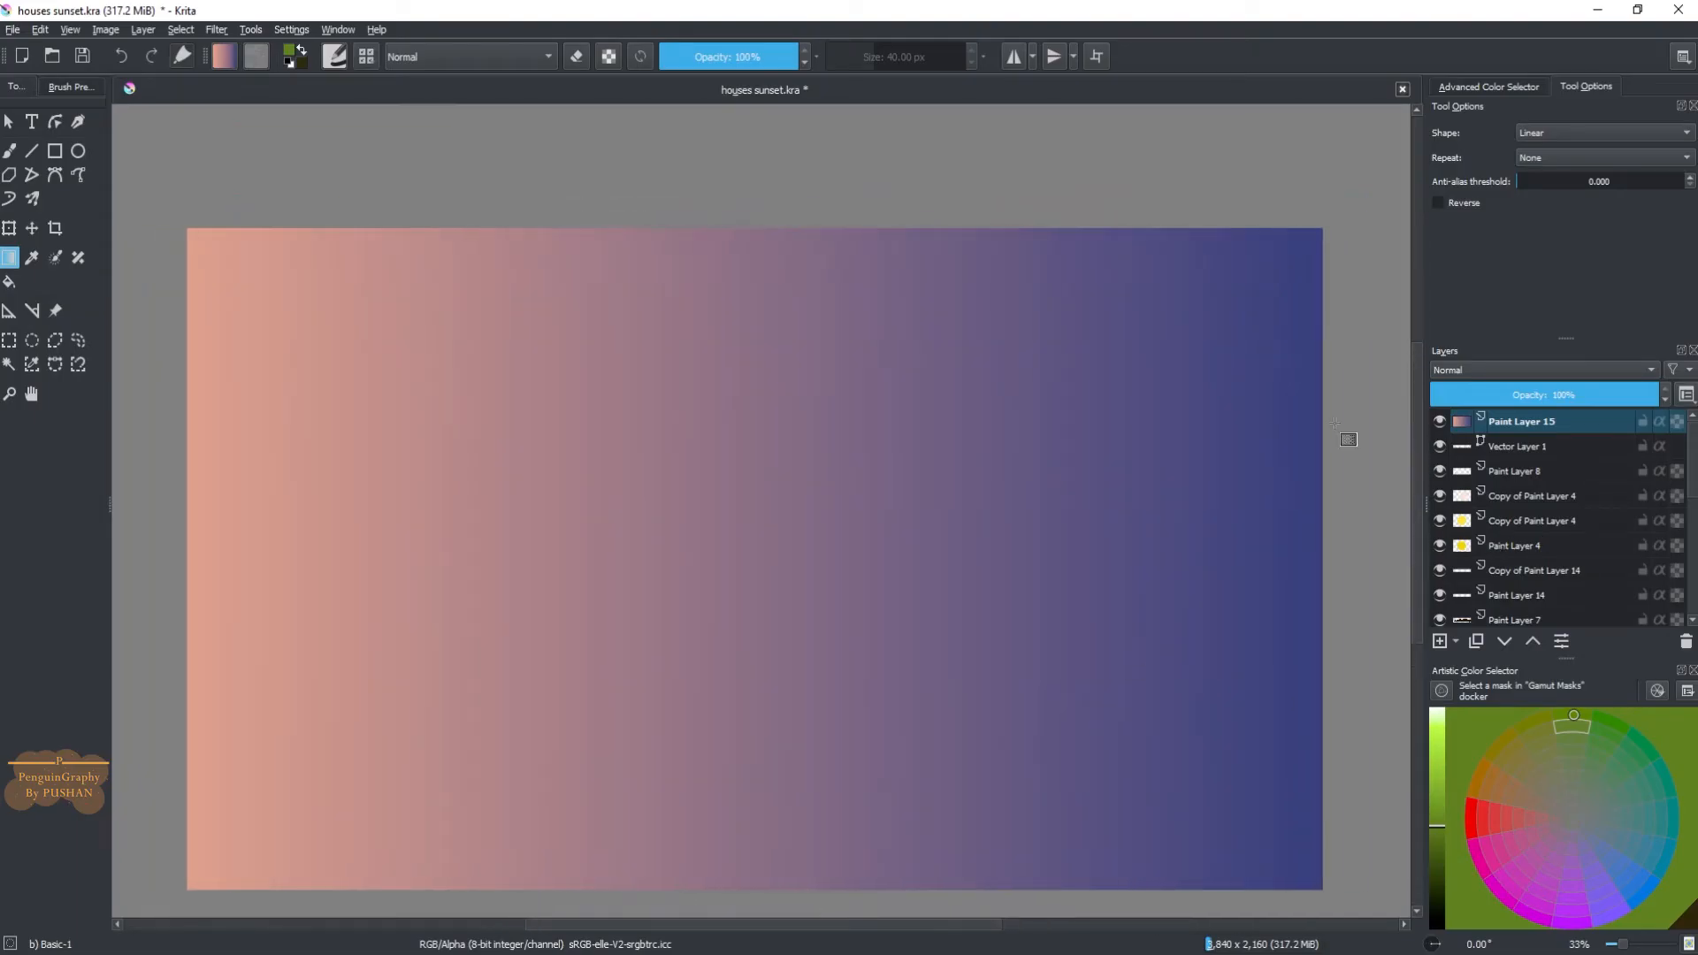
{"action": "left_click", "coordinate": [1546, 371]}
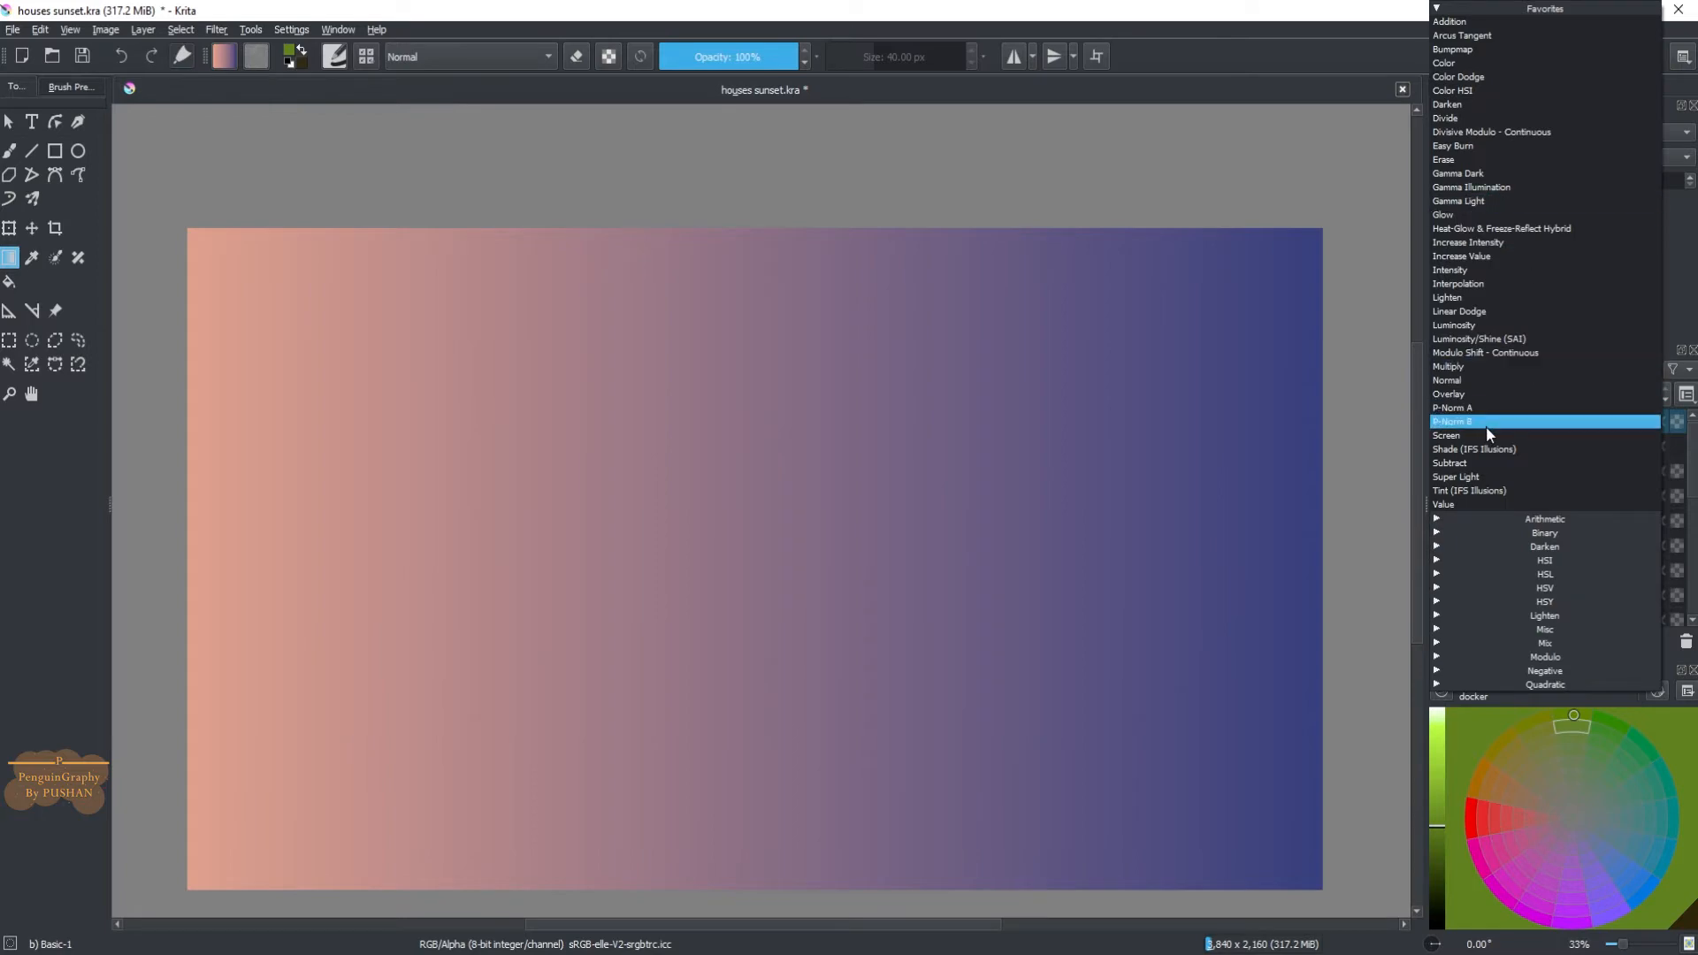
{"action": "left_click", "coordinate": [1465, 395]}
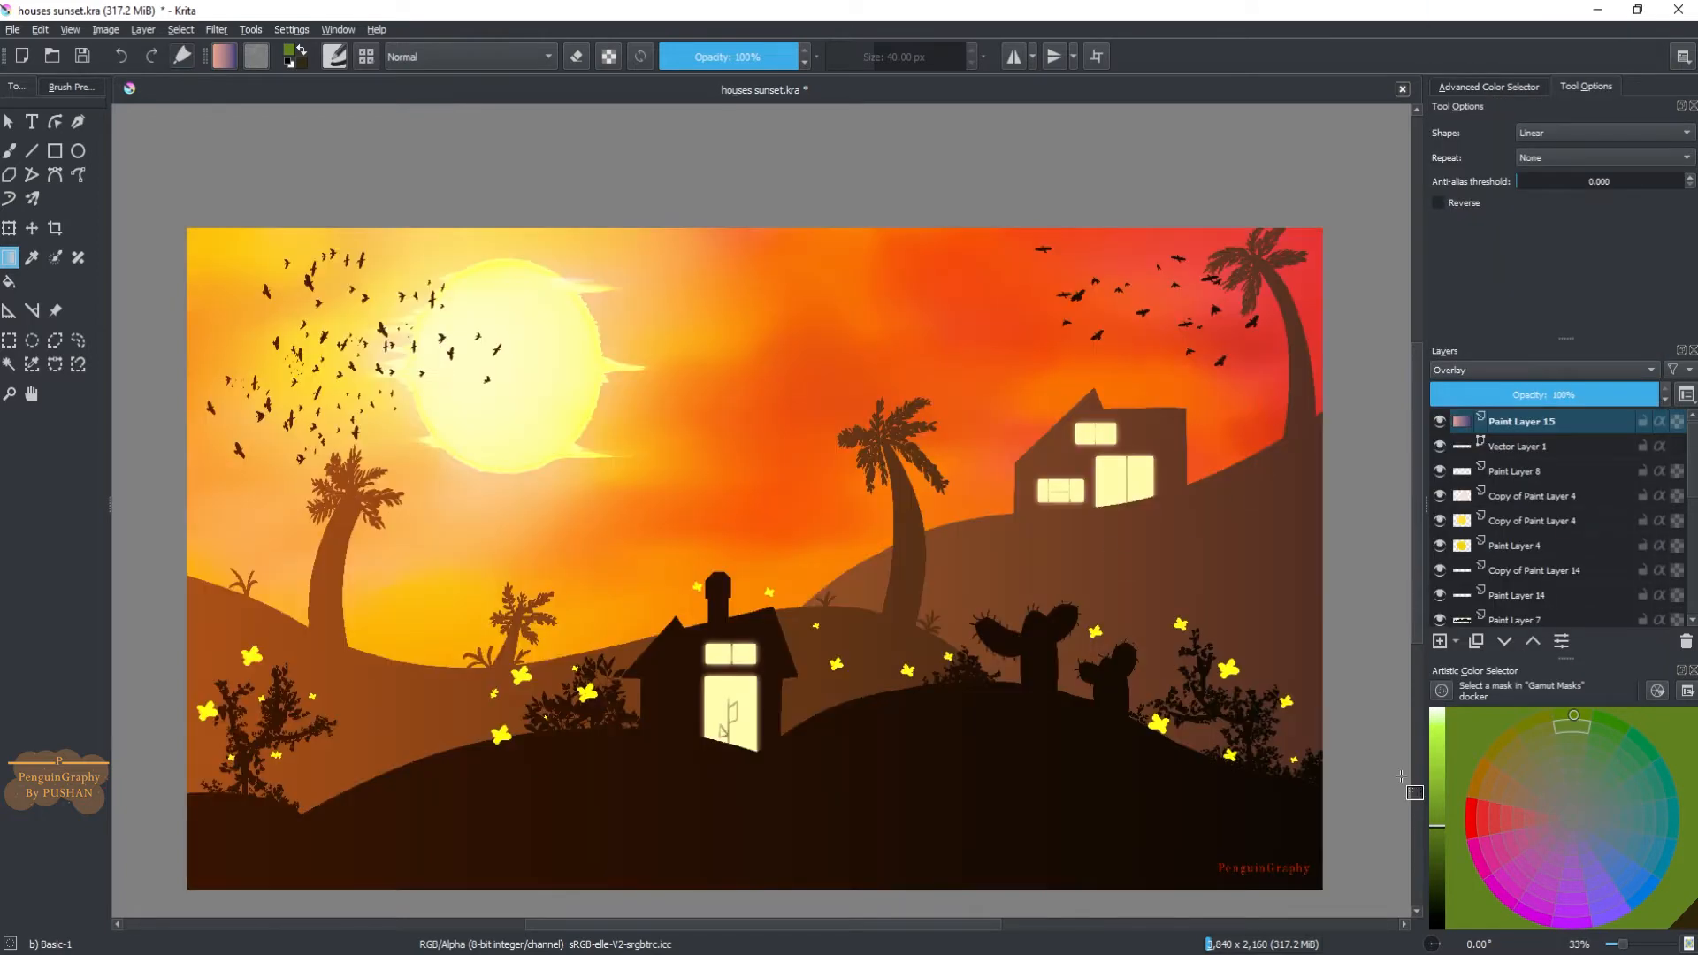
{"action": "scroll", "coordinate": [1157, 810], "scroll_direction": "up", "scroll_amount": 3}
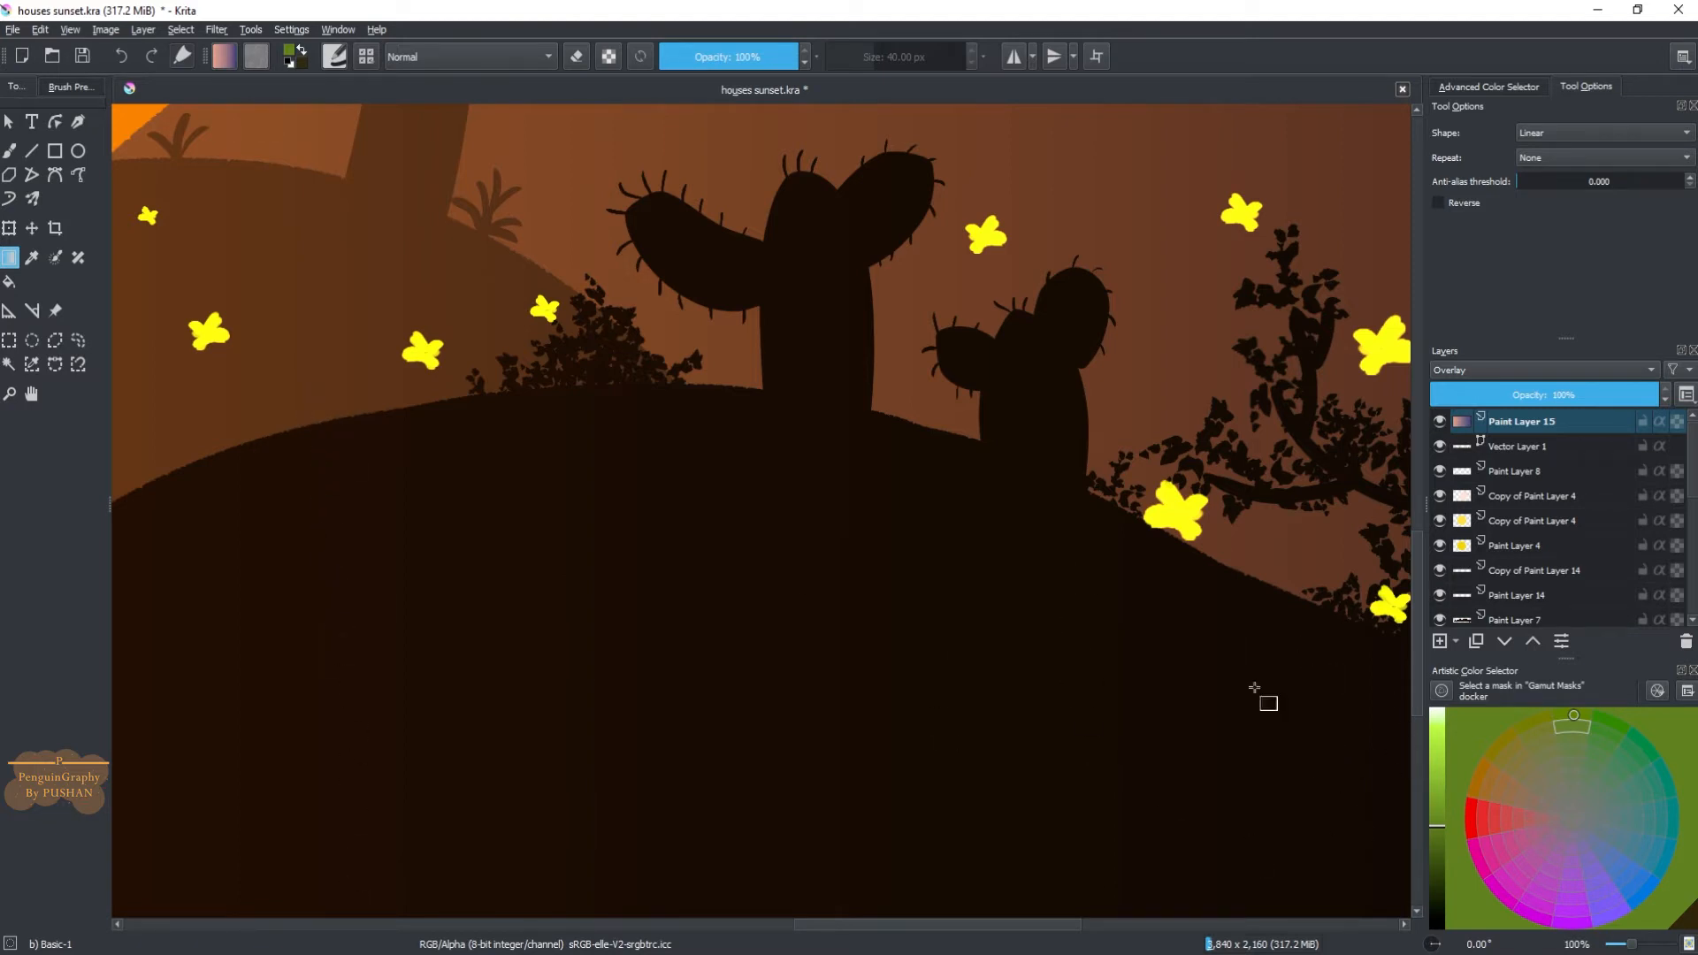
{"action": "scroll", "coordinate": [929, 686], "scroll_direction": "down", "scroll_amount": 3}
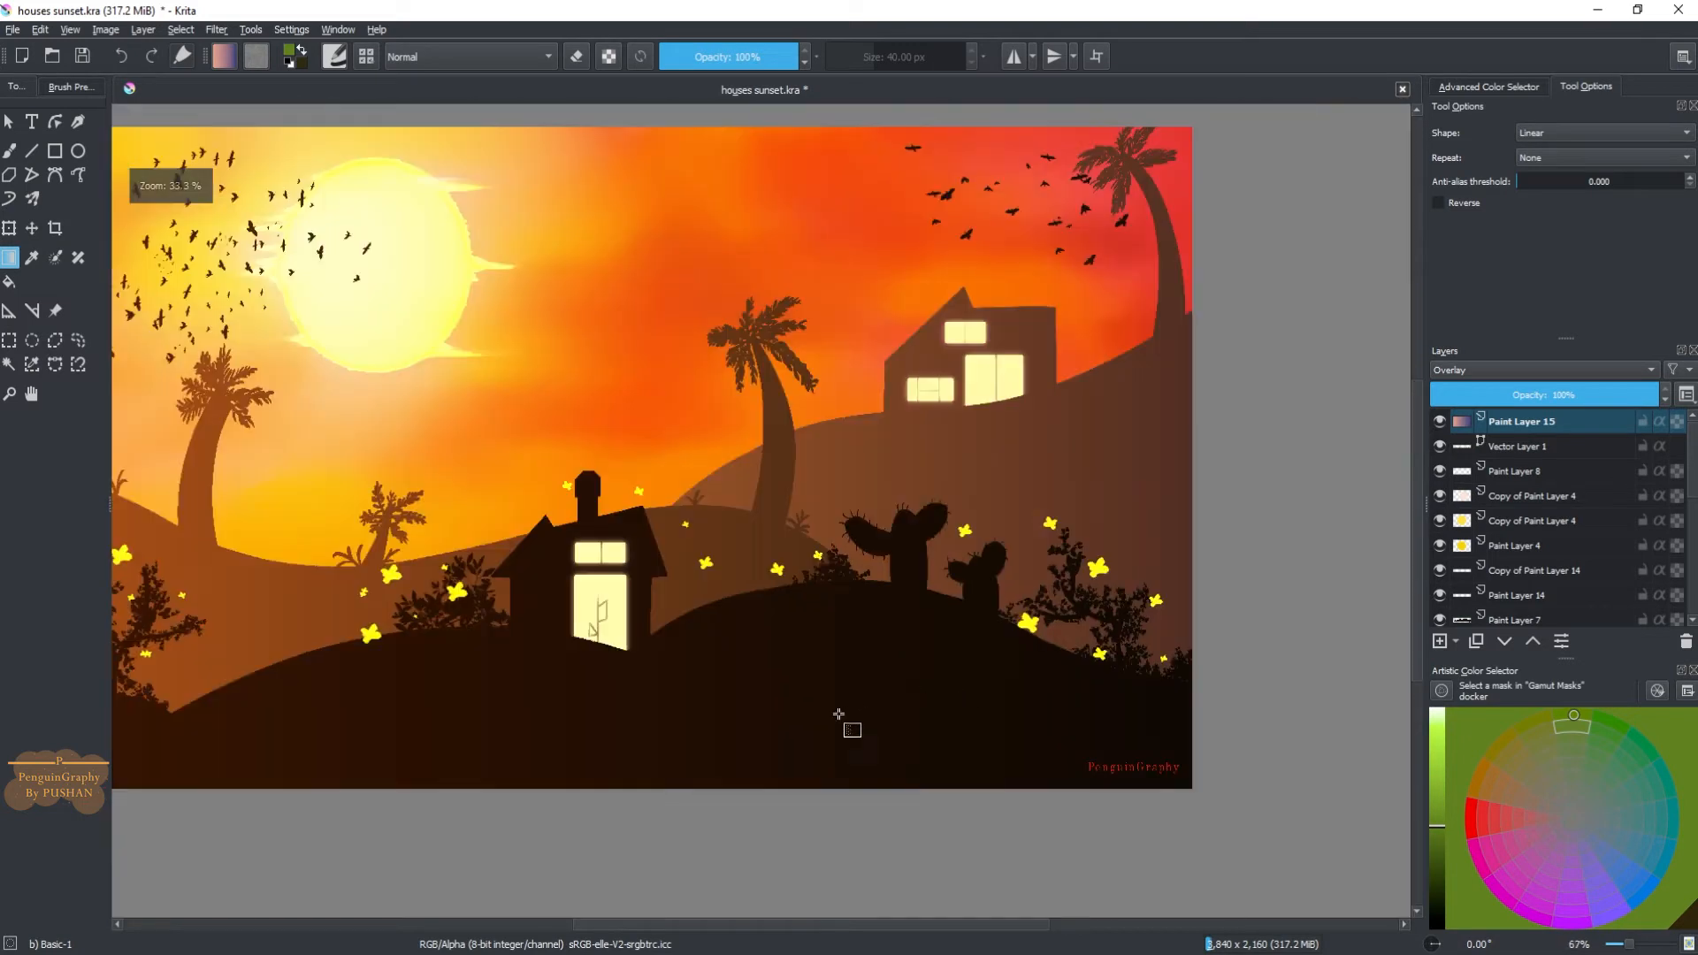
{"action": "left_click_drag", "start_coordinate": [780, 925], "coordinate": [728, 925]}
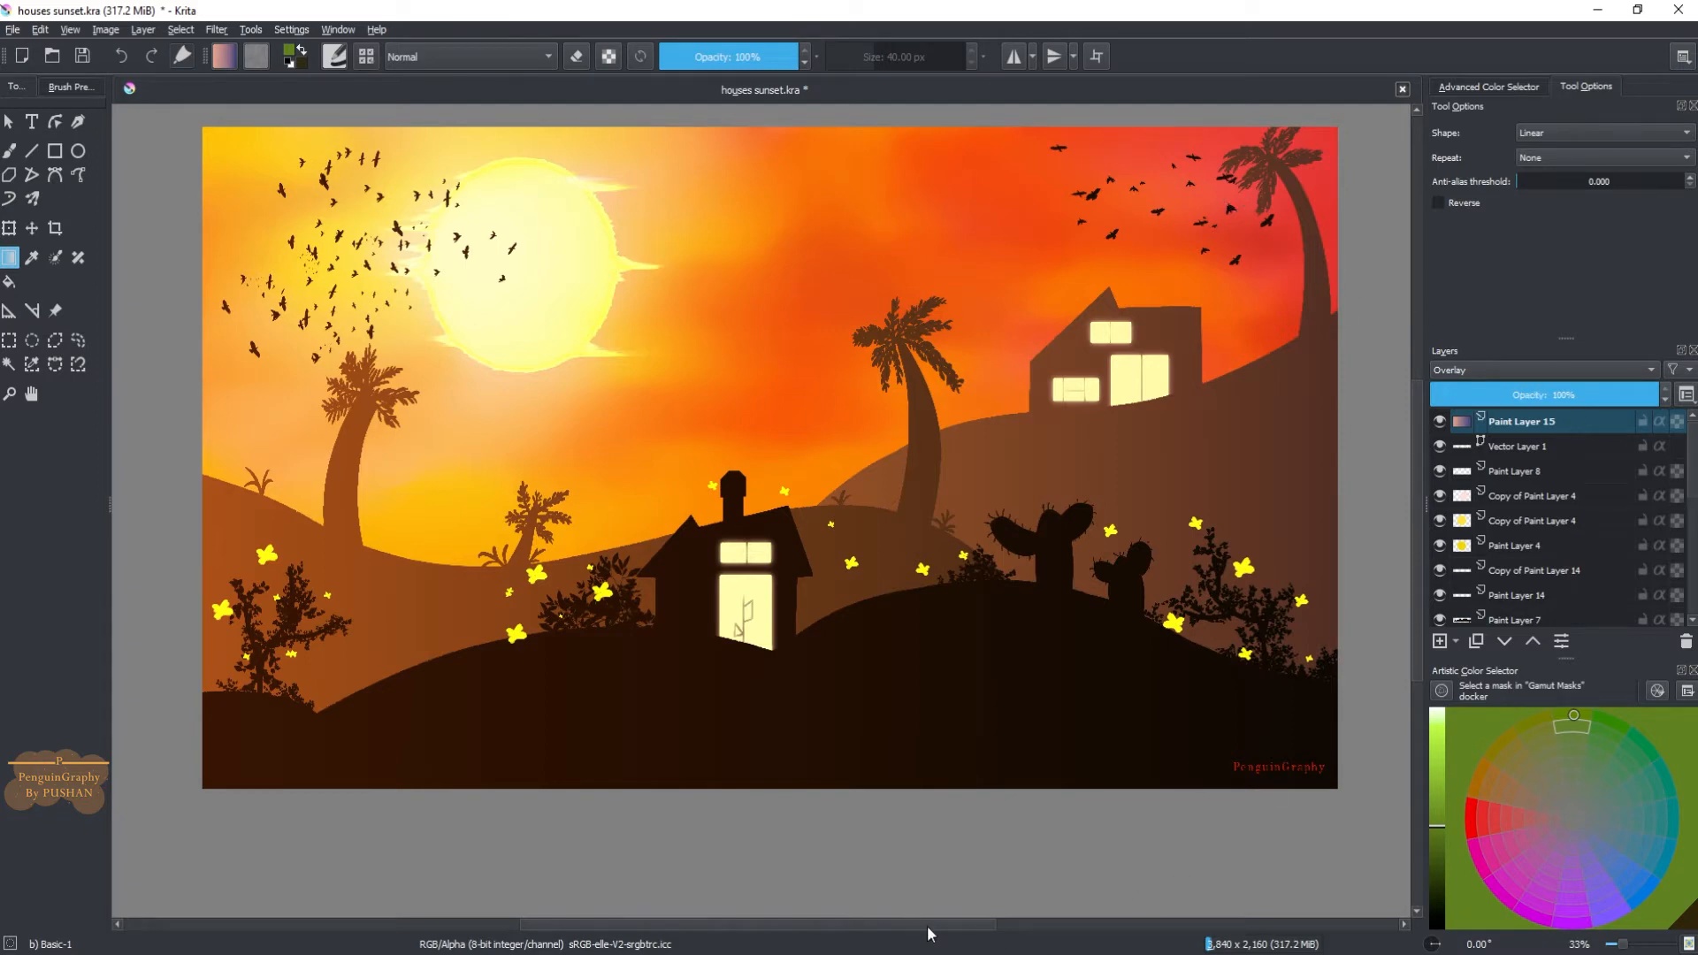
{"action": "left_click_drag", "start_coordinate": [928, 927], "coordinate": [863, 945]}
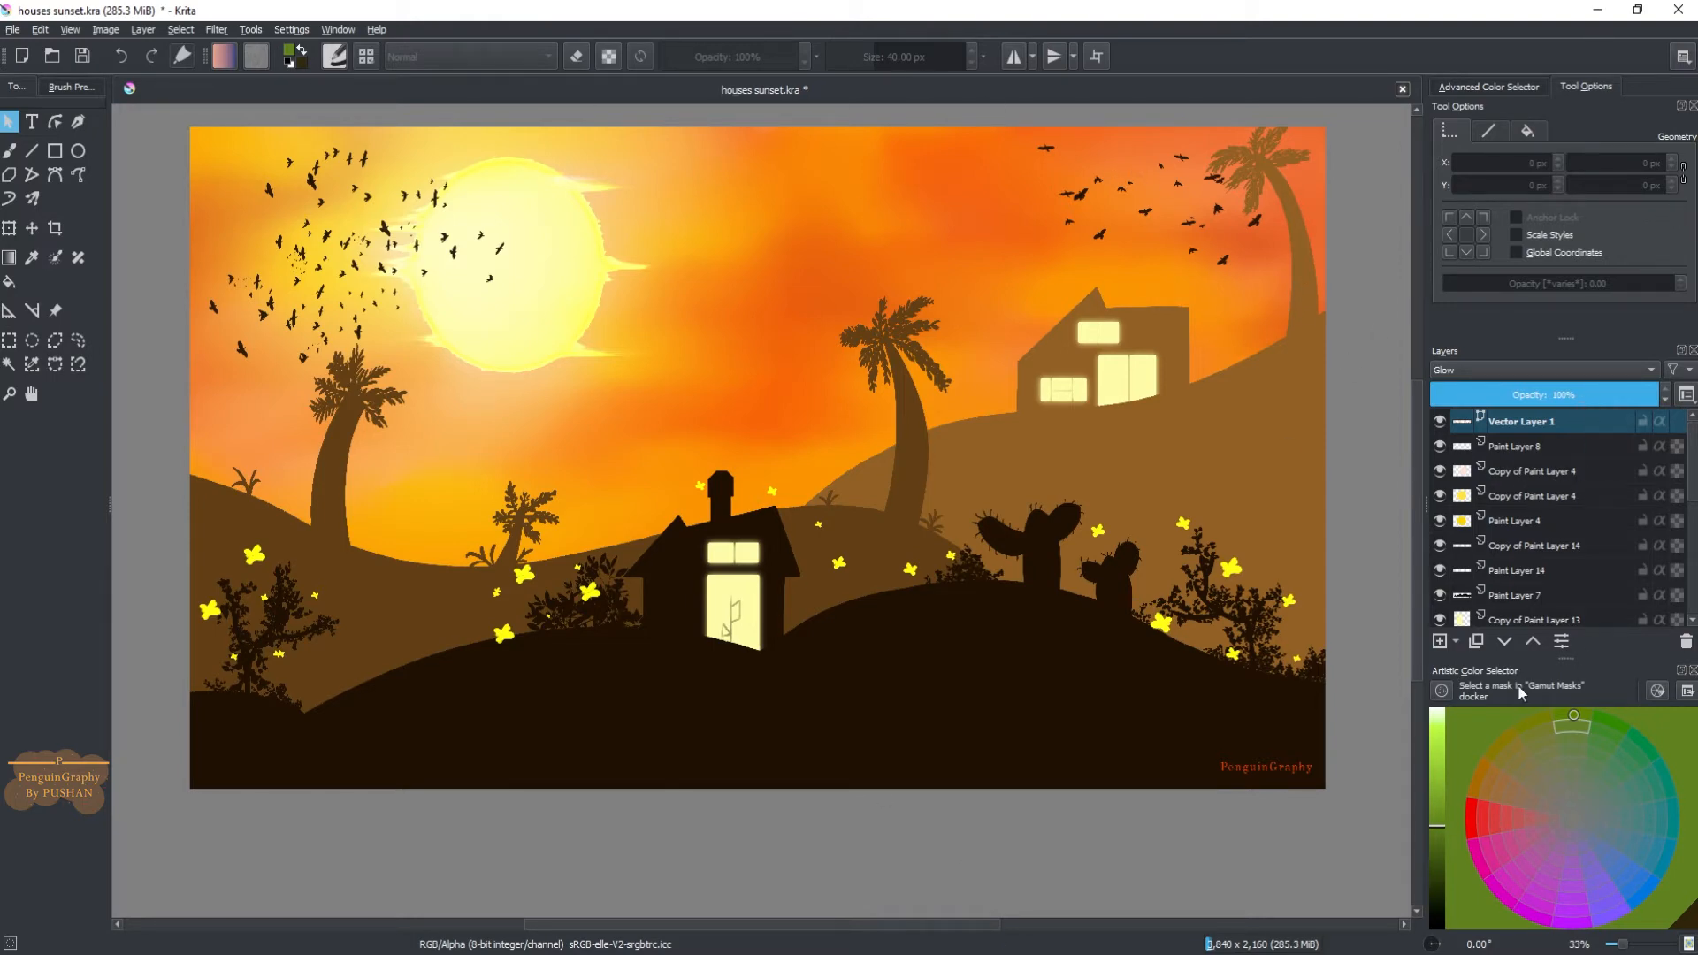
Add a paint layer above Vector Layer 1 and browse the gradient presets, keeping the peach-to-blue one
{"action": "left_click", "coordinate": [1440, 641]}
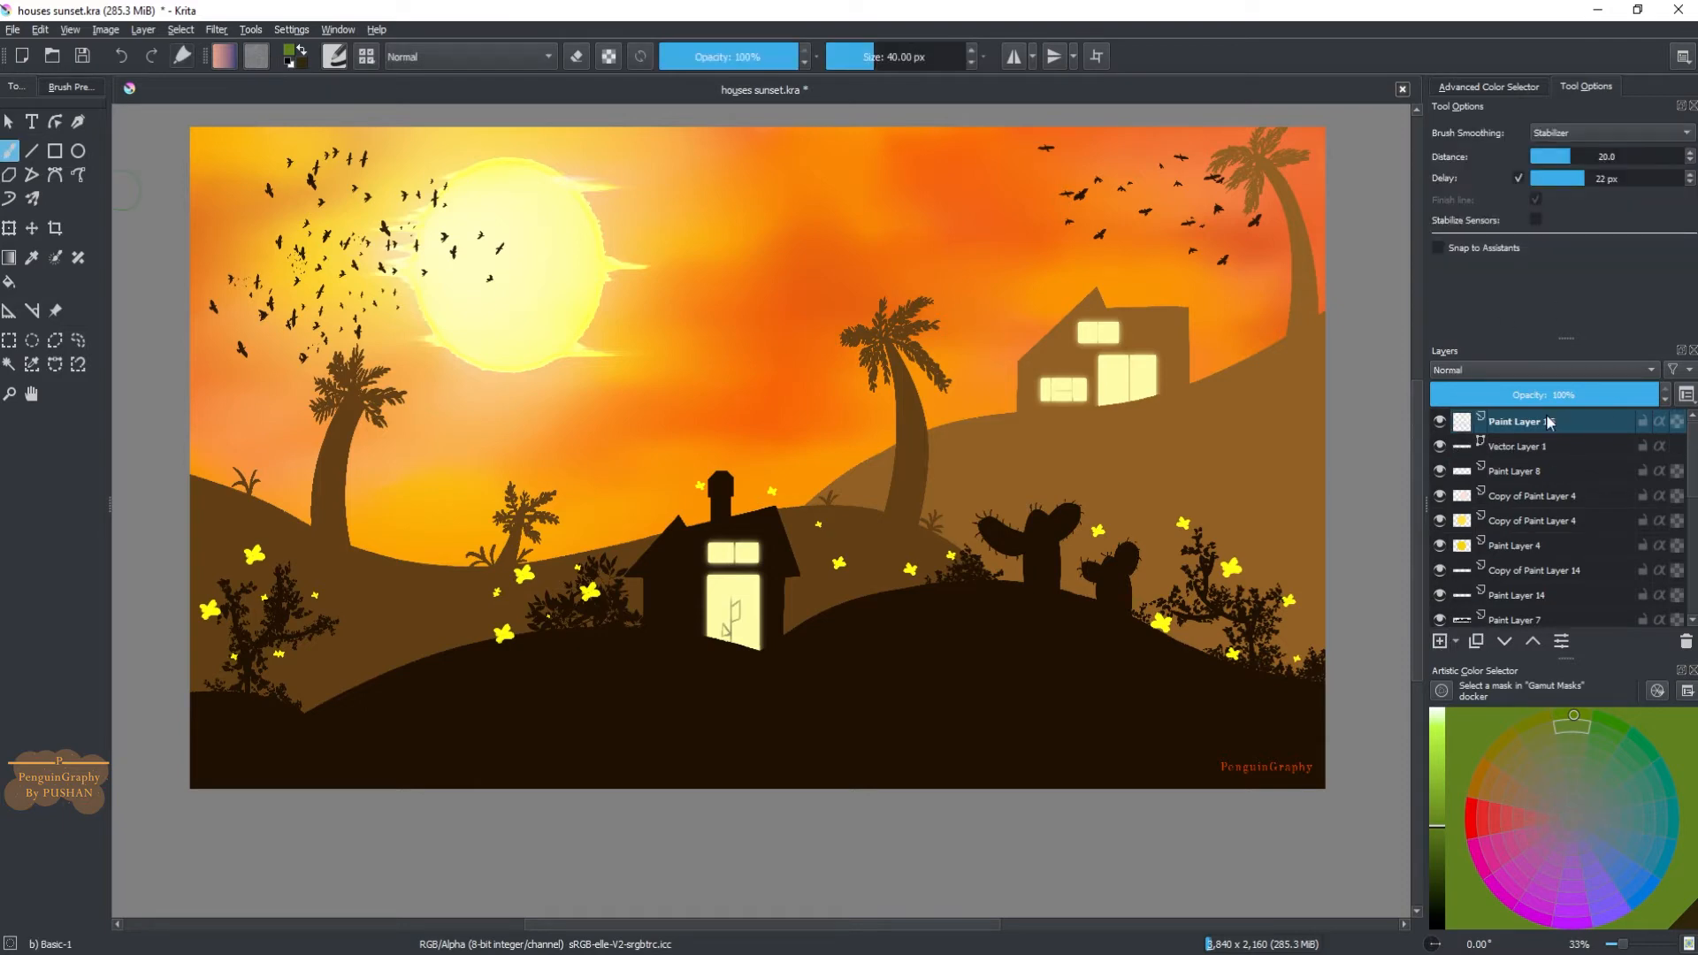
{"action": "left_click", "coordinate": [230, 60]}
{"action": "scroll", "coordinate": [354, 267], "scroll_direction": "down", "scroll_amount": 4}
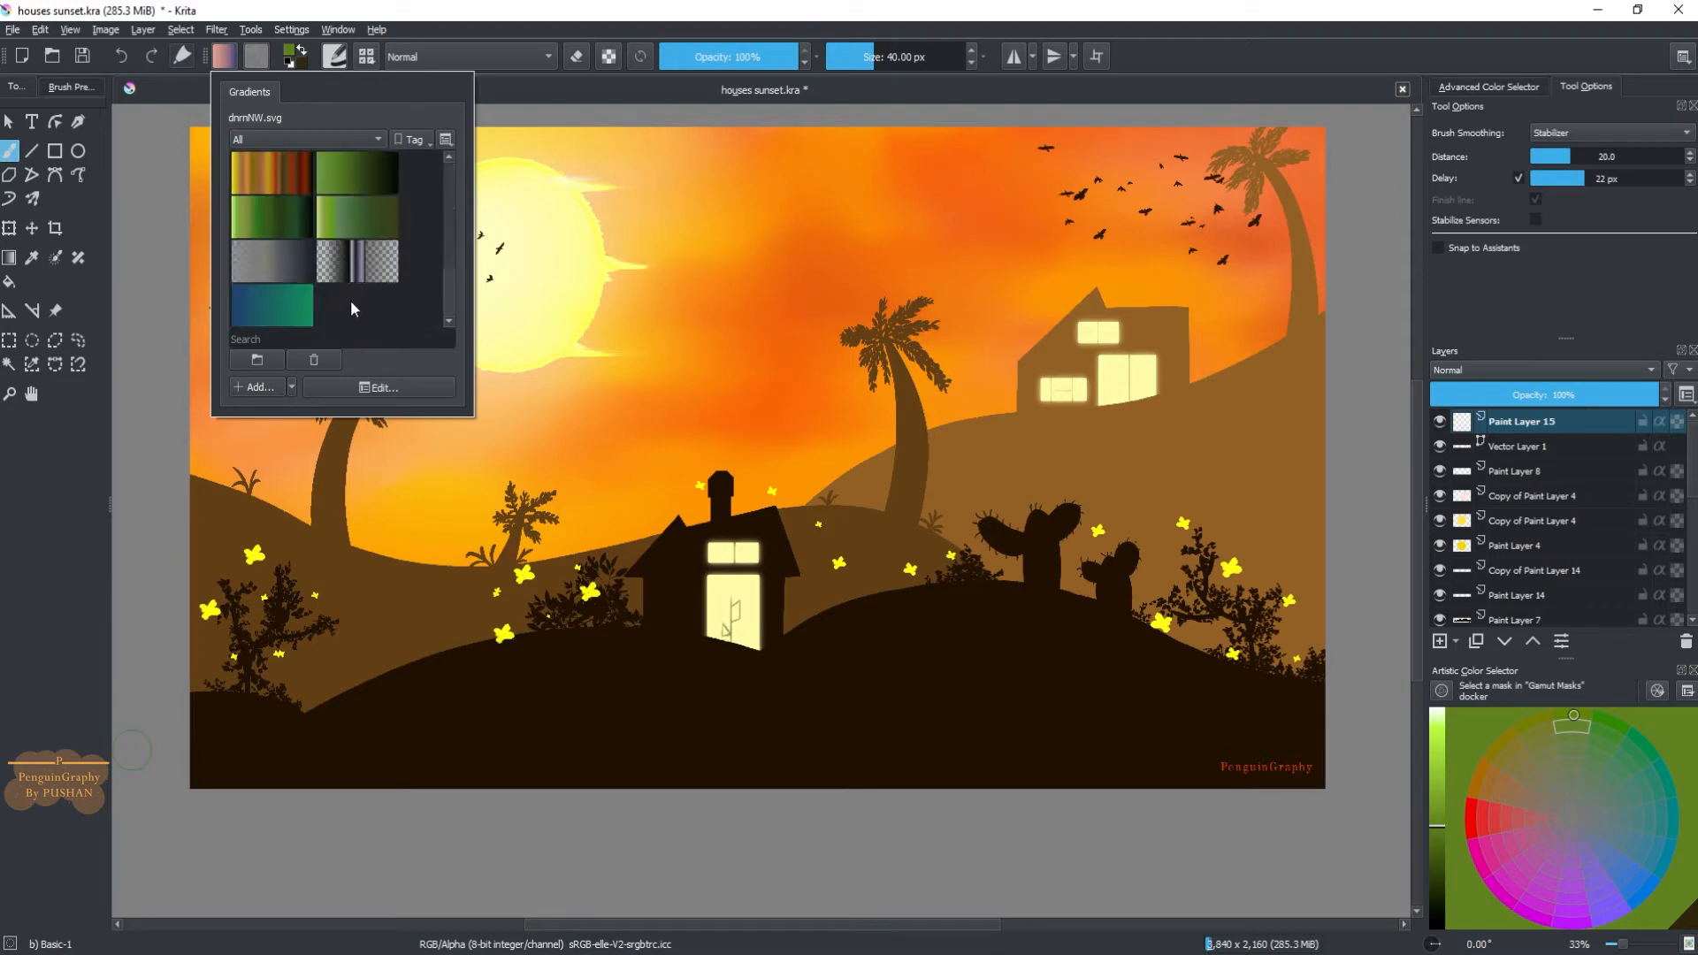
{"action": "scroll", "coordinate": [390, 257], "scroll_direction": "up", "scroll_amount": 3}
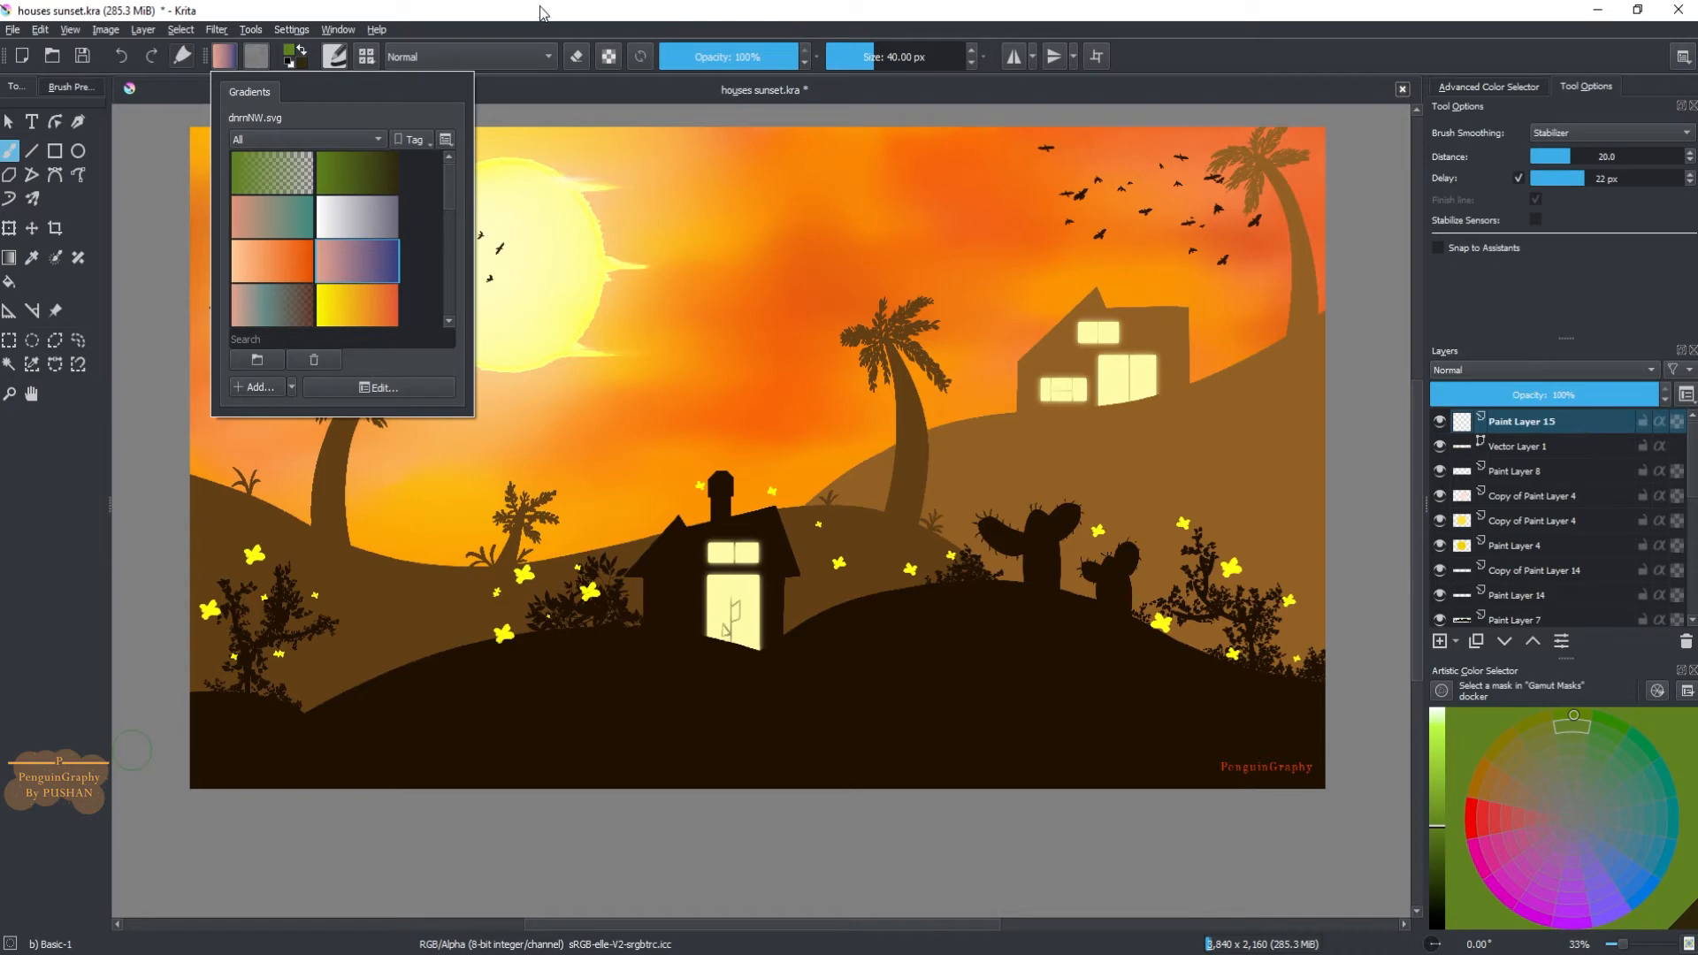
{"action": "left_click", "coordinate": [511, 27]}
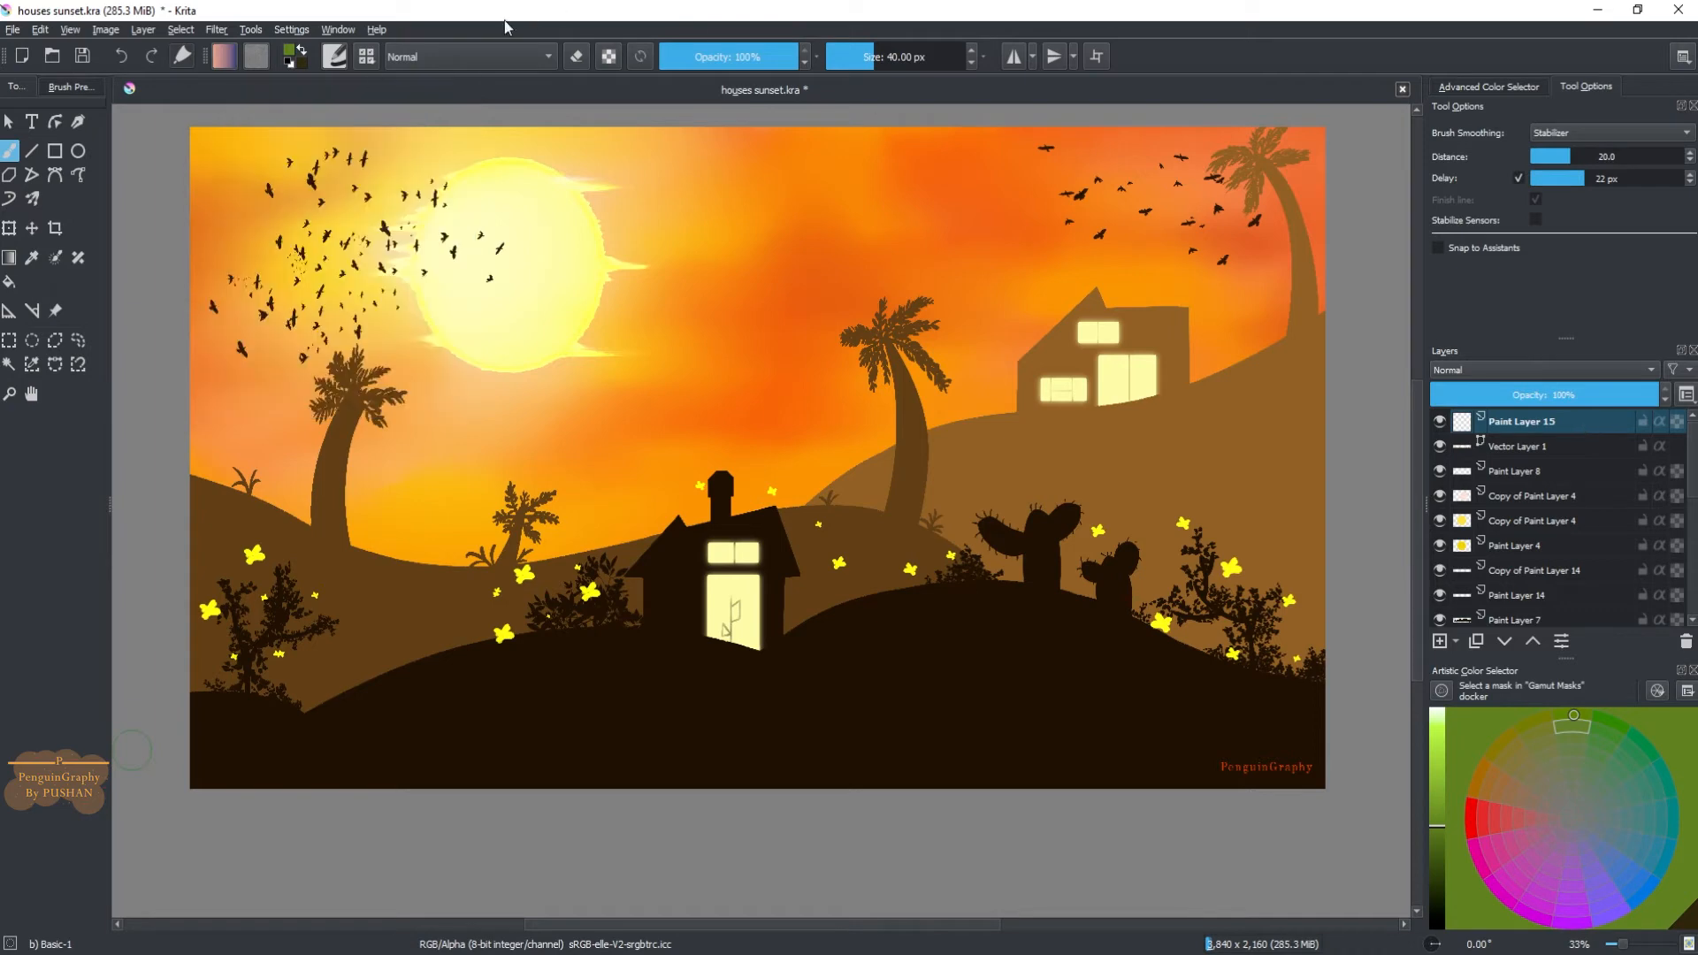
Fill the new paint layer with a linear peach-to-blue gradient running horizontally across the full canvas width and inspect its smoothness
{"action": "left_click", "coordinate": [9, 258]}
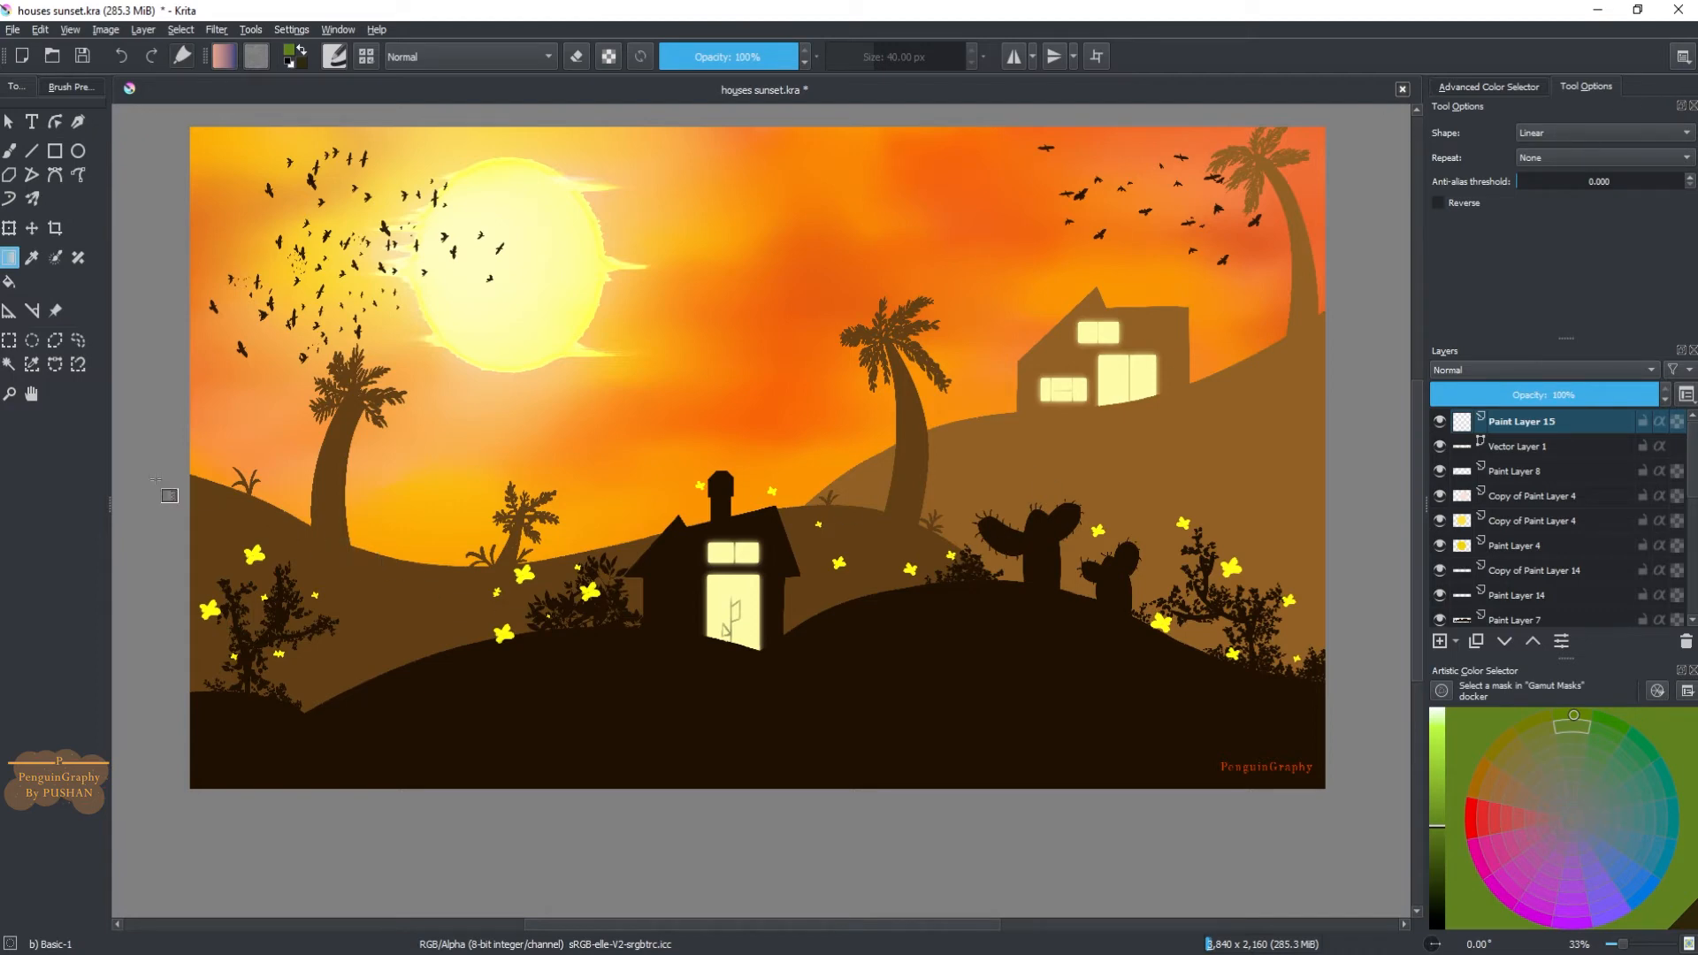
{"action": "left_click_drag", "start_coordinate": [141, 474], "coordinate": [1362, 478]}
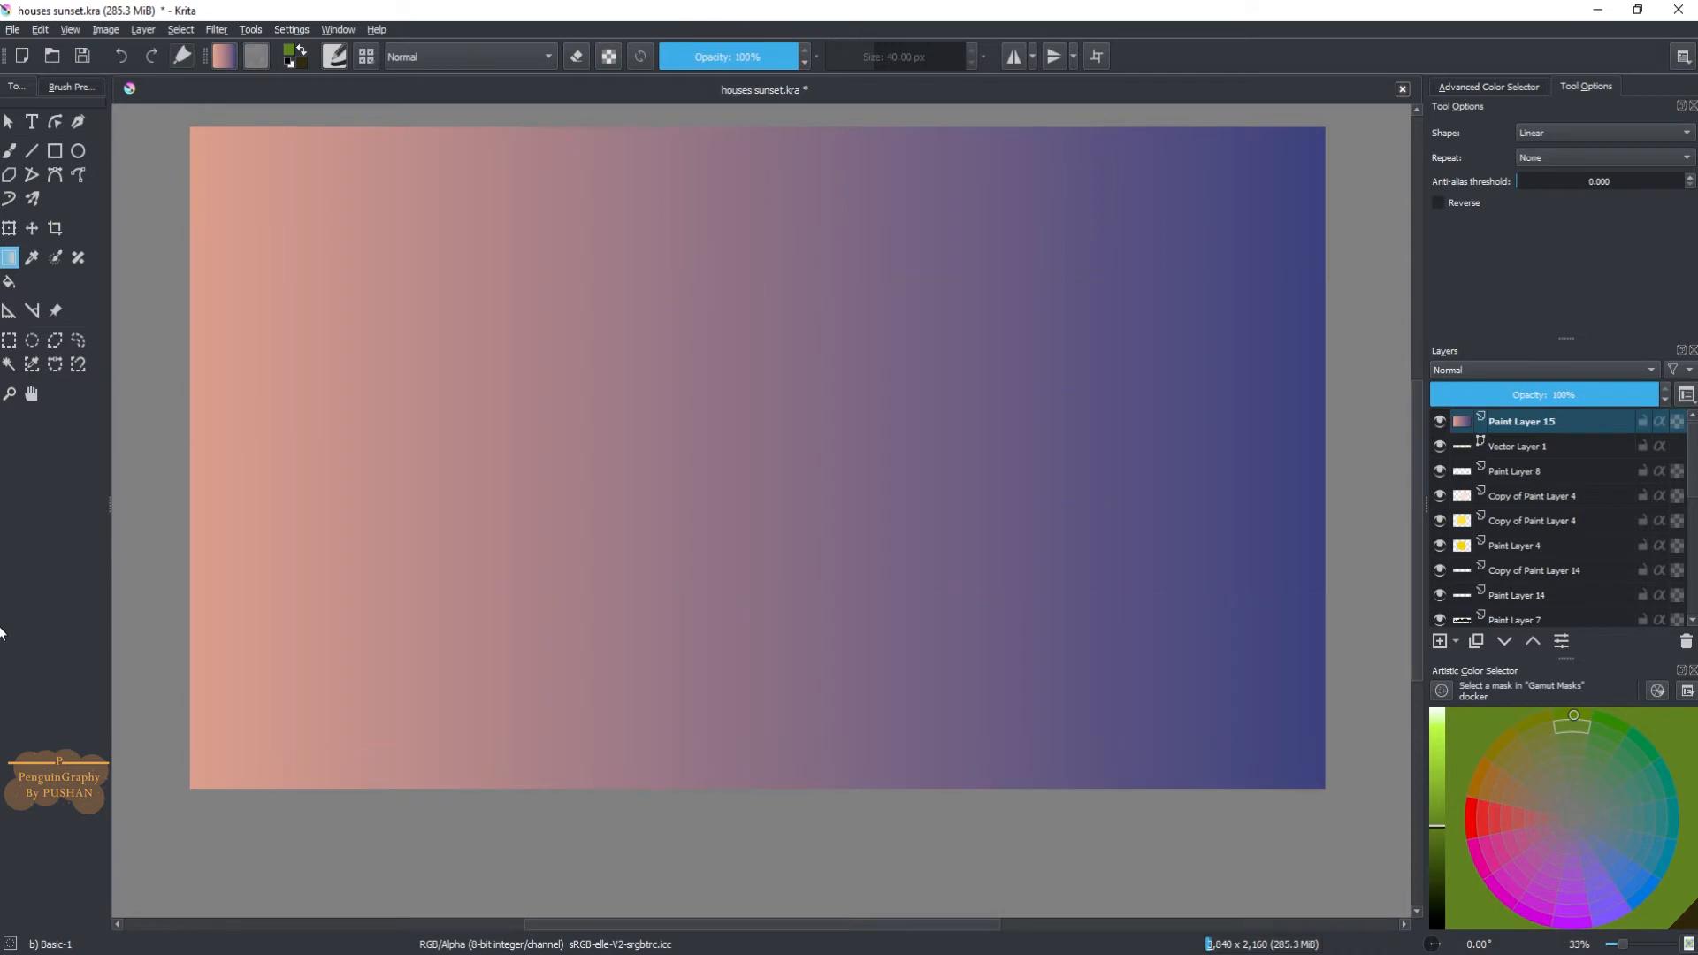
{"action": "scroll", "coordinate": [1251, 512], "scroll_direction": "up", "scroll_amount": 4}
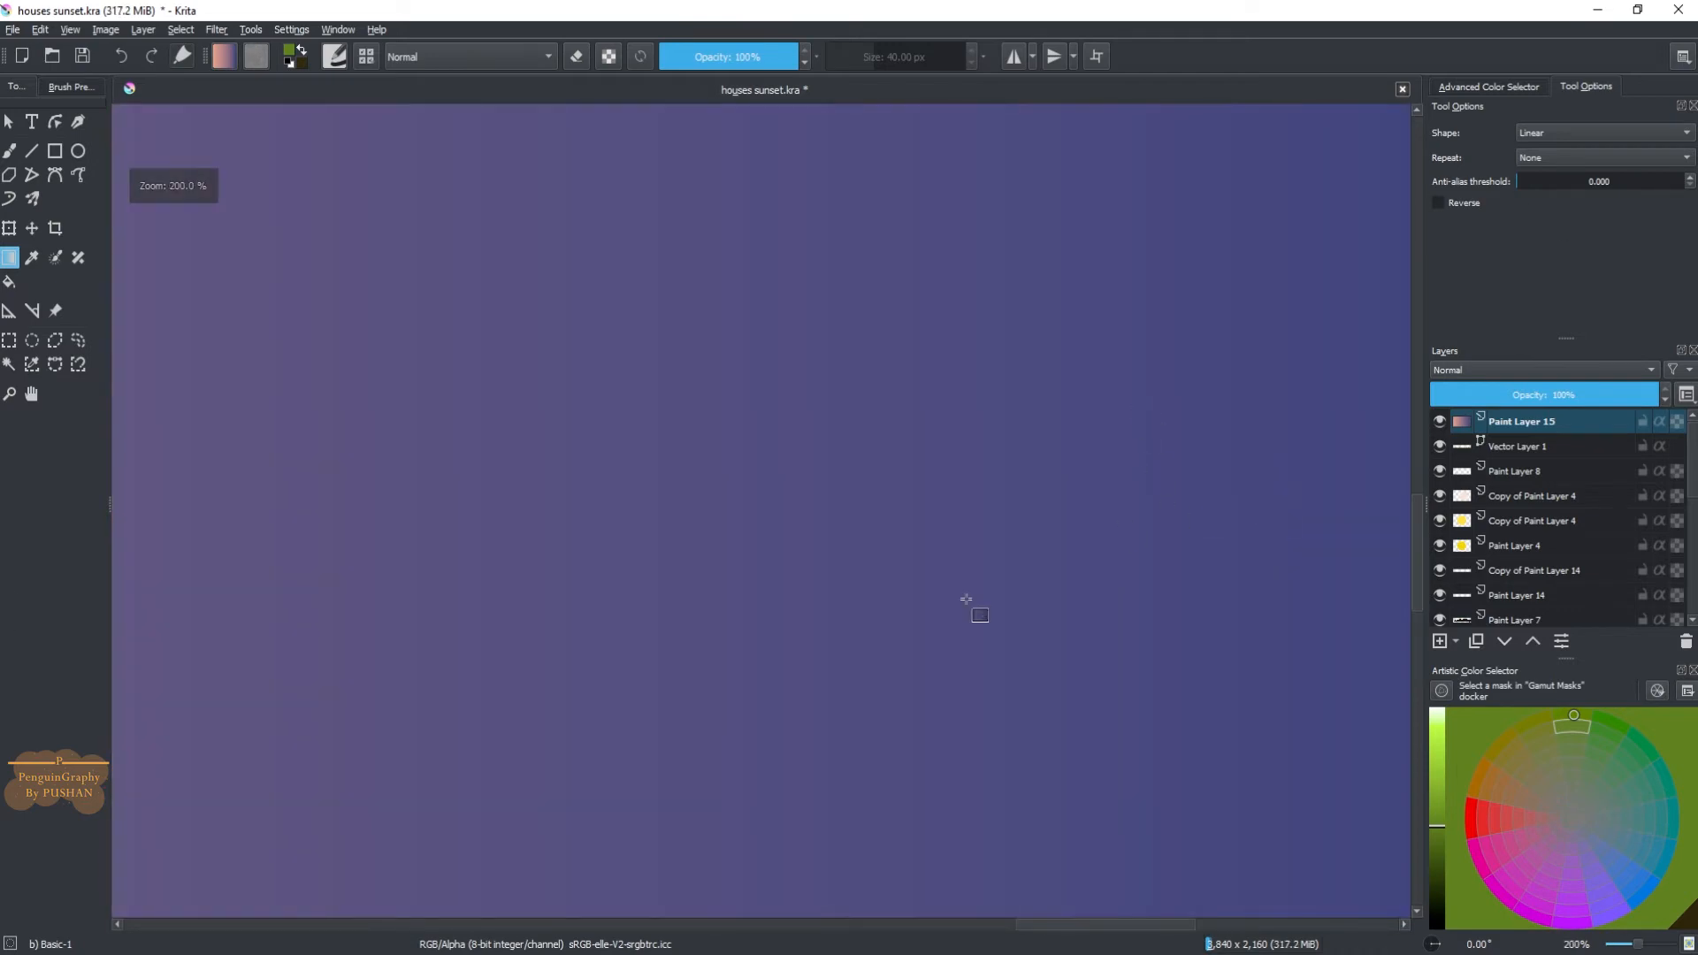
{"action": "scroll", "coordinate": [617, 791], "scroll_direction": "down", "scroll_amount": 3}
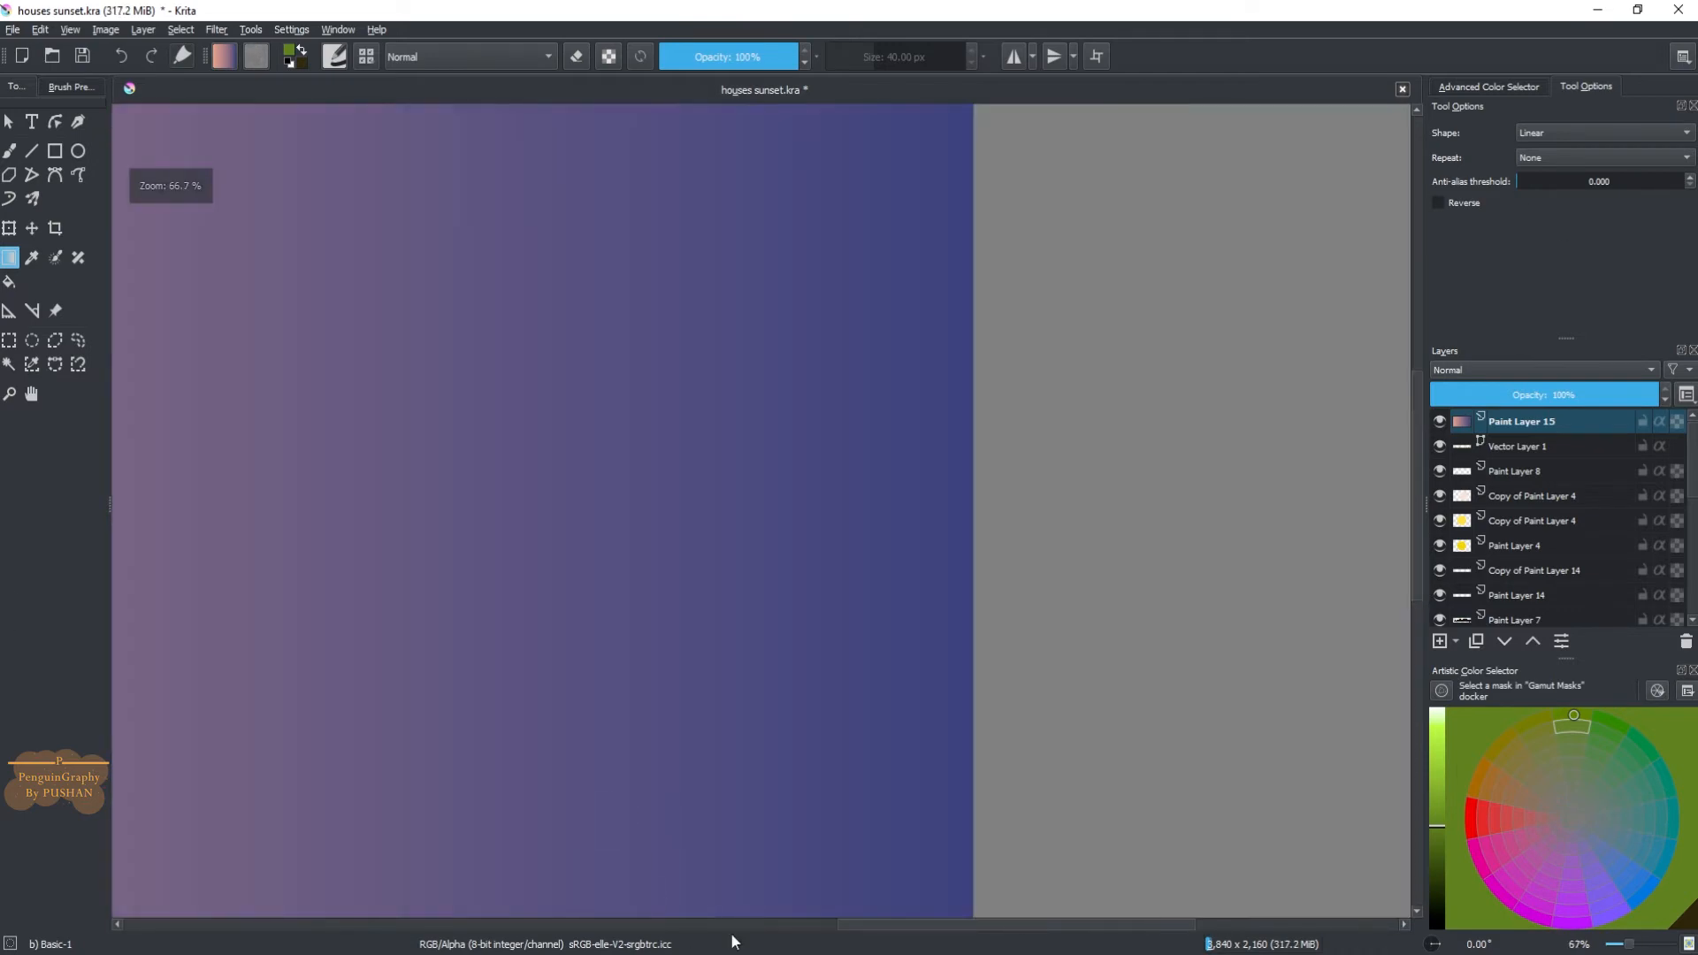
Change the blending mode of the gradient-filled layer to Overlay and check the artwork's dark areas for banding
{"action": "left_click_drag", "start_coordinate": [862, 925], "coordinate": [755, 922]}
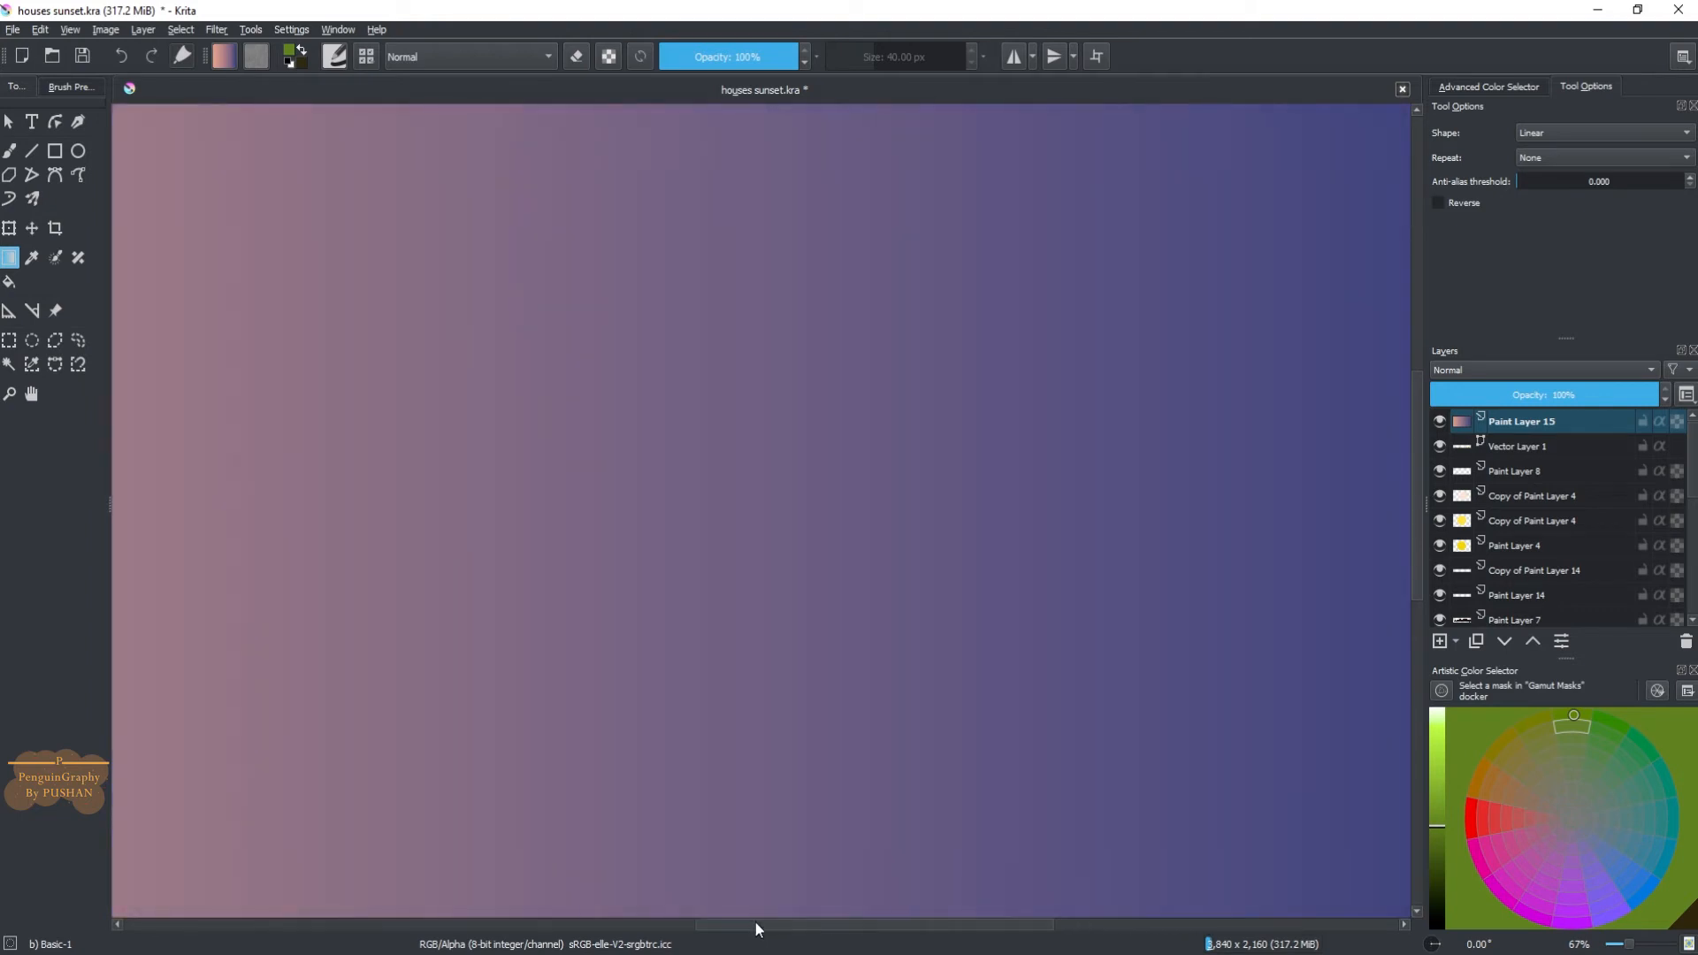
{"action": "scroll", "coordinate": [856, 788], "scroll_direction": "down", "scroll_amount": 2}
{"action": "left_click_drag", "start_coordinate": [1421, 509], "coordinate": [1426, 593]}
{"action": "left_click_drag", "start_coordinate": [956, 946], "coordinate": [882, 938]}
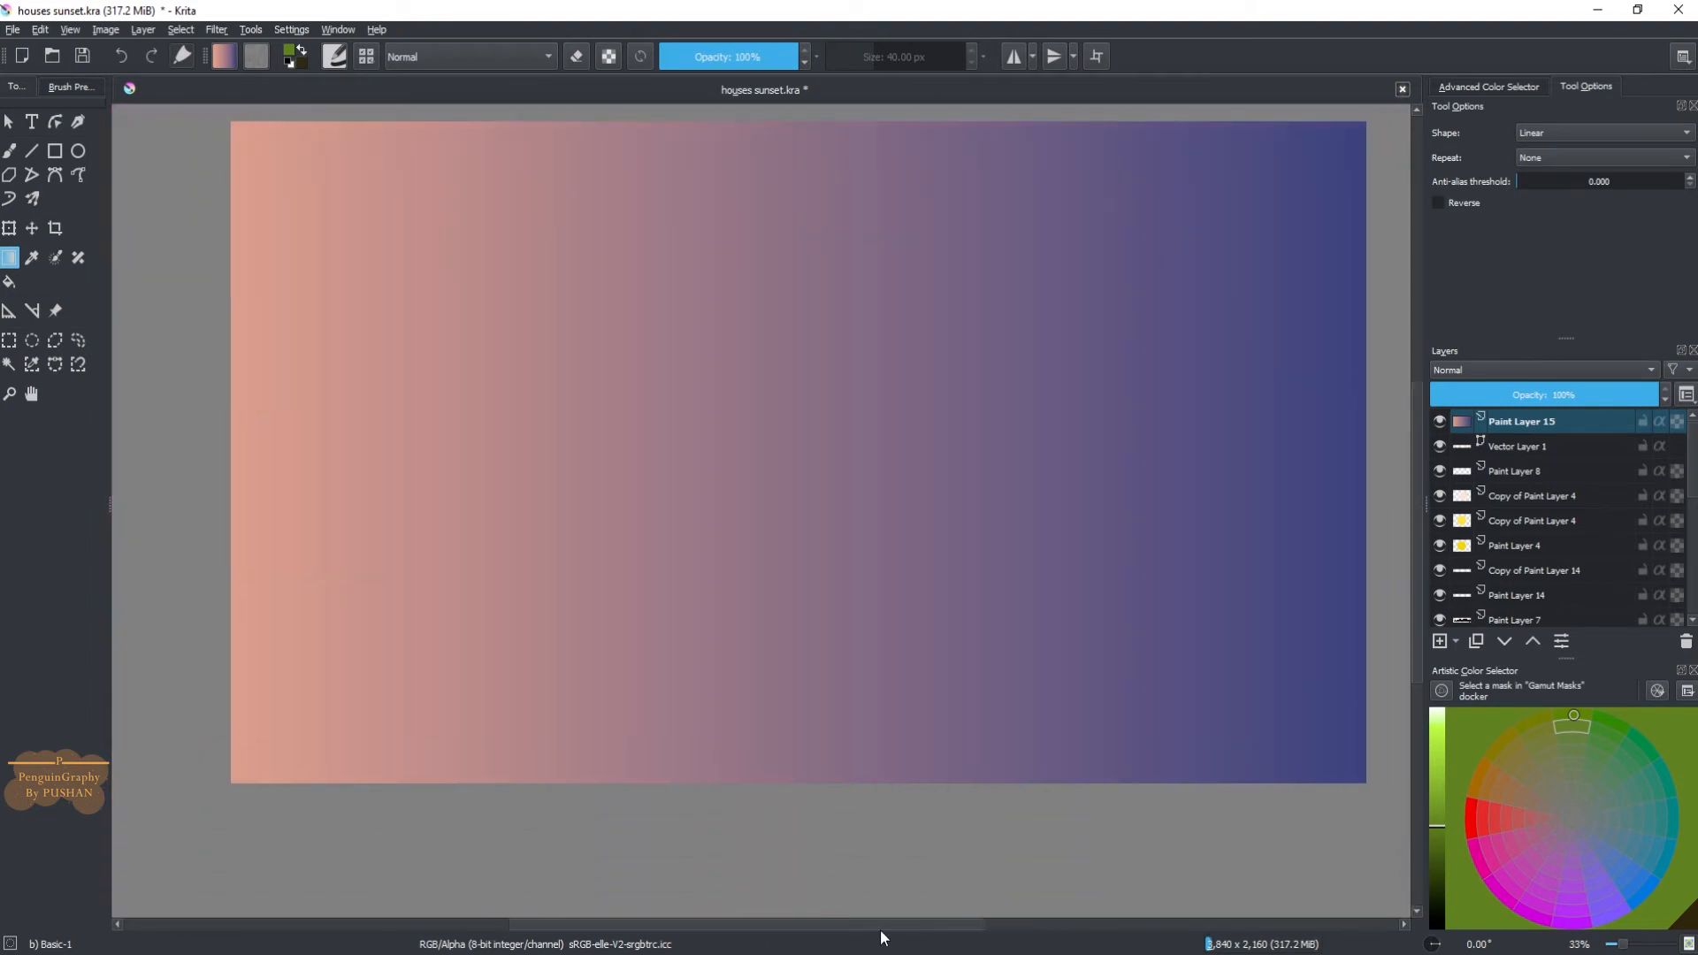
{"action": "left_click", "coordinate": [1601, 374]}
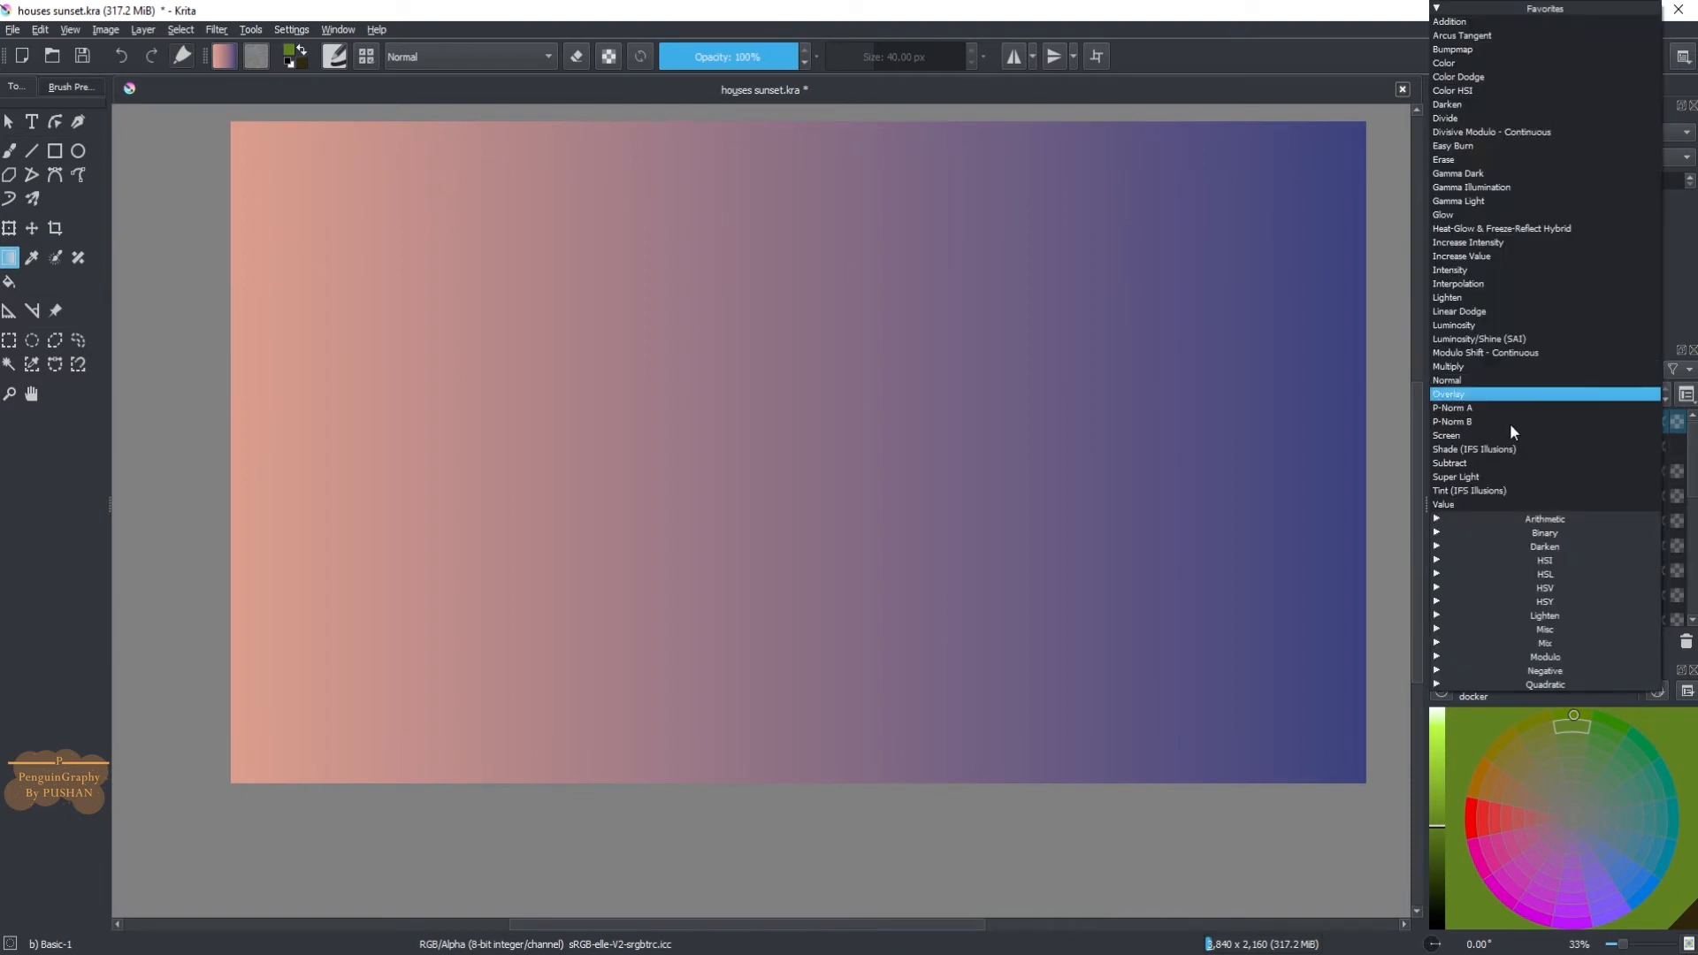
{"action": "left_click", "coordinate": [1448, 394]}
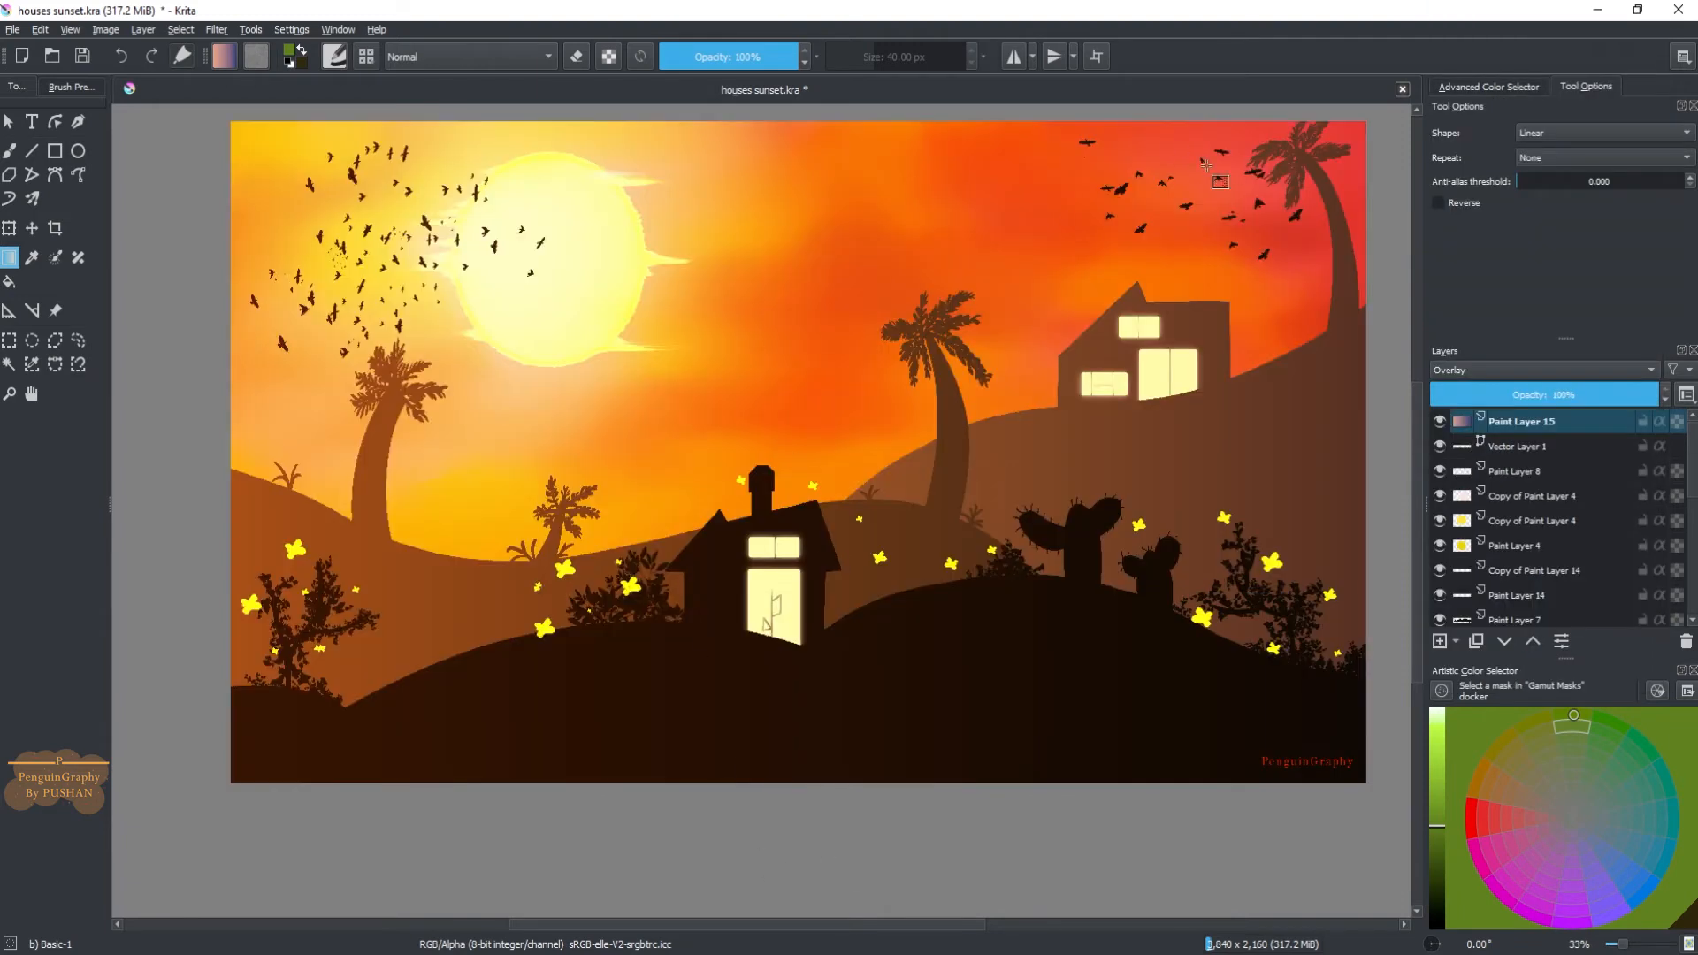
{"action": "scroll", "coordinate": [1106, 755], "scroll_direction": "up", "scroll_amount": 3}
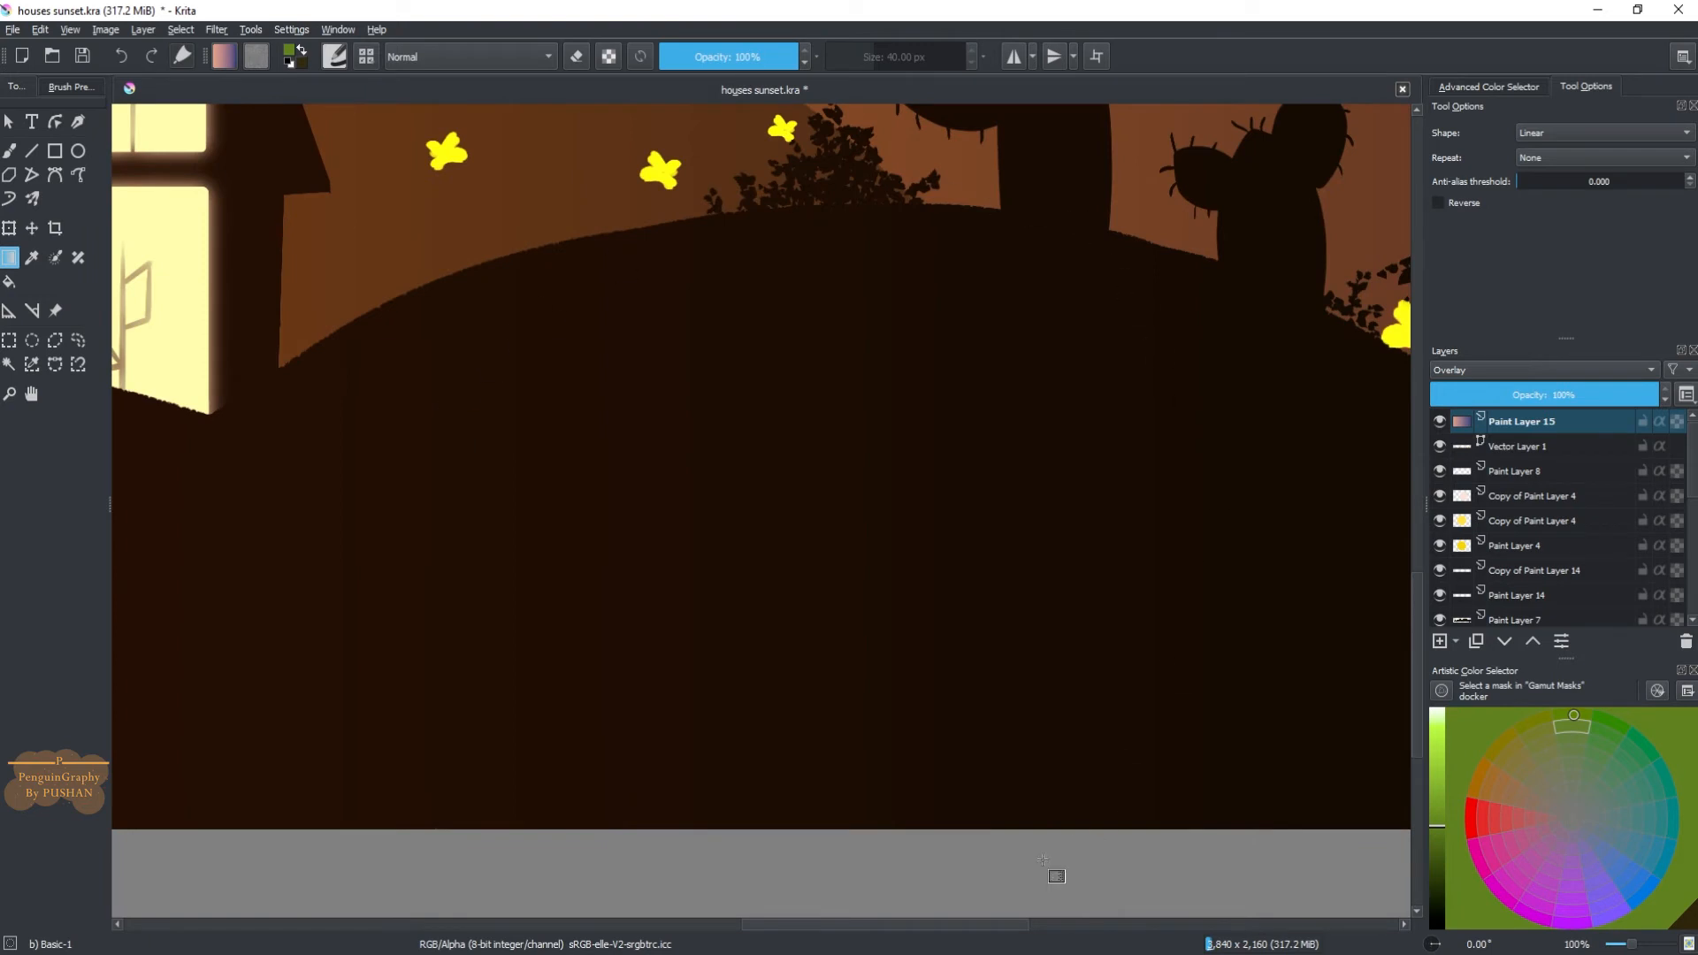
{"action": "scroll", "coordinate": [886, 856], "scroll_direction": "down", "scroll_amount": 3}
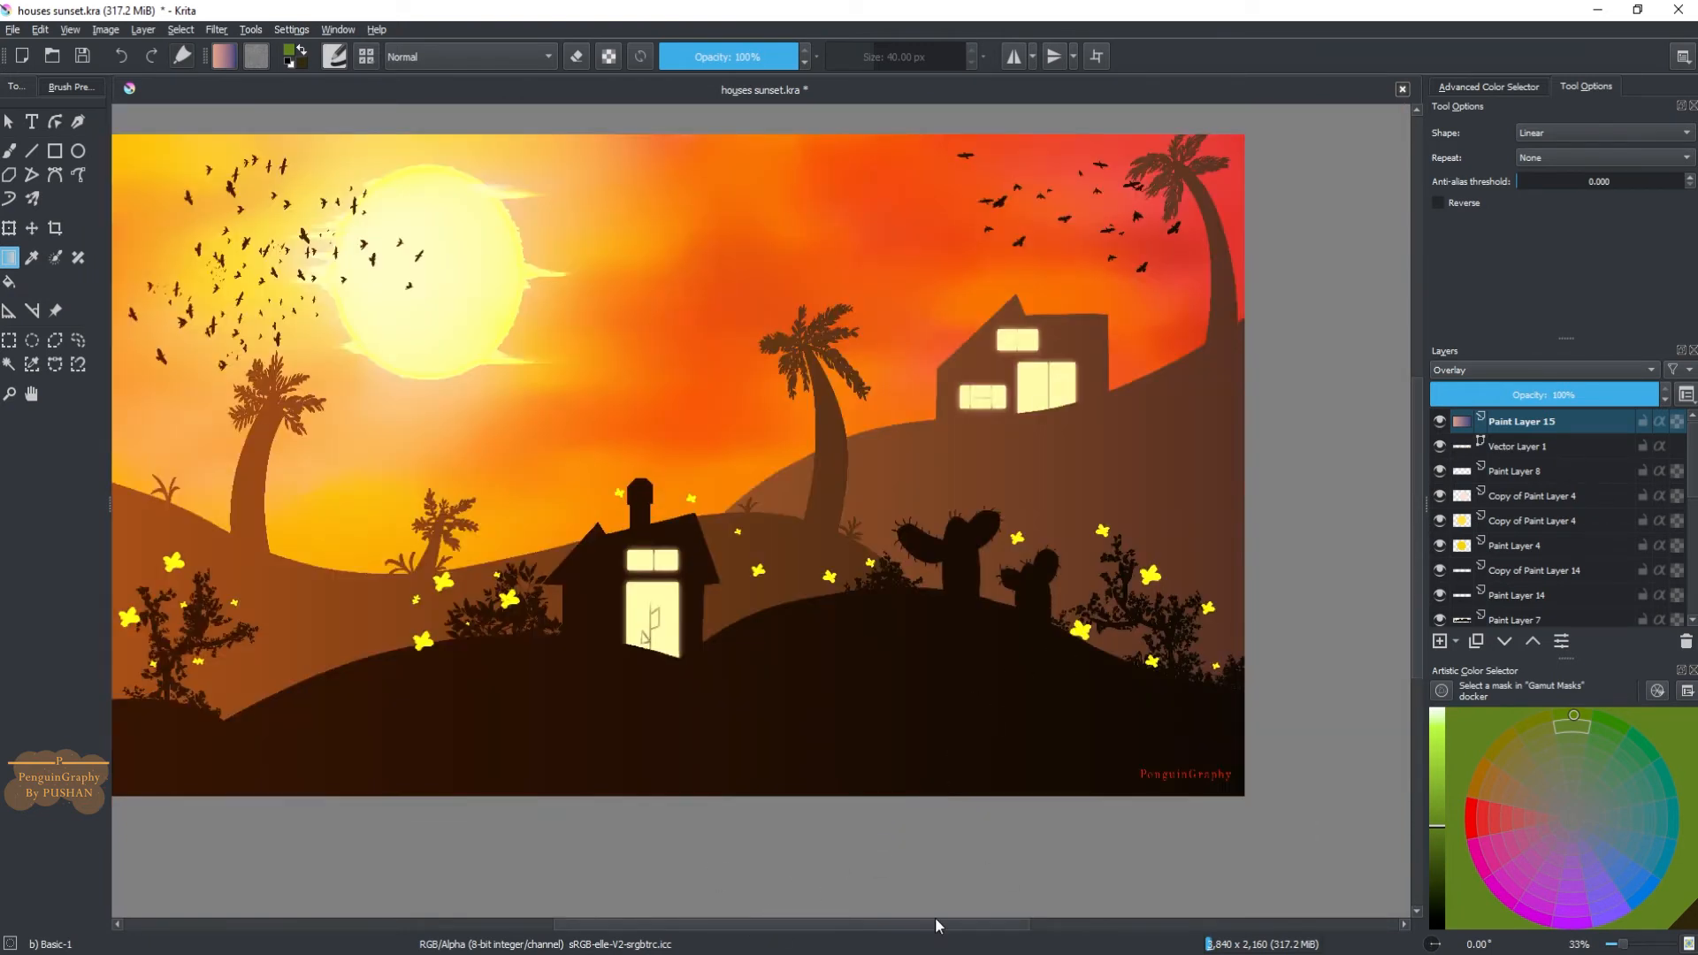
{"action": "left_click_drag", "start_coordinate": [940, 926], "coordinate": [901, 928]}
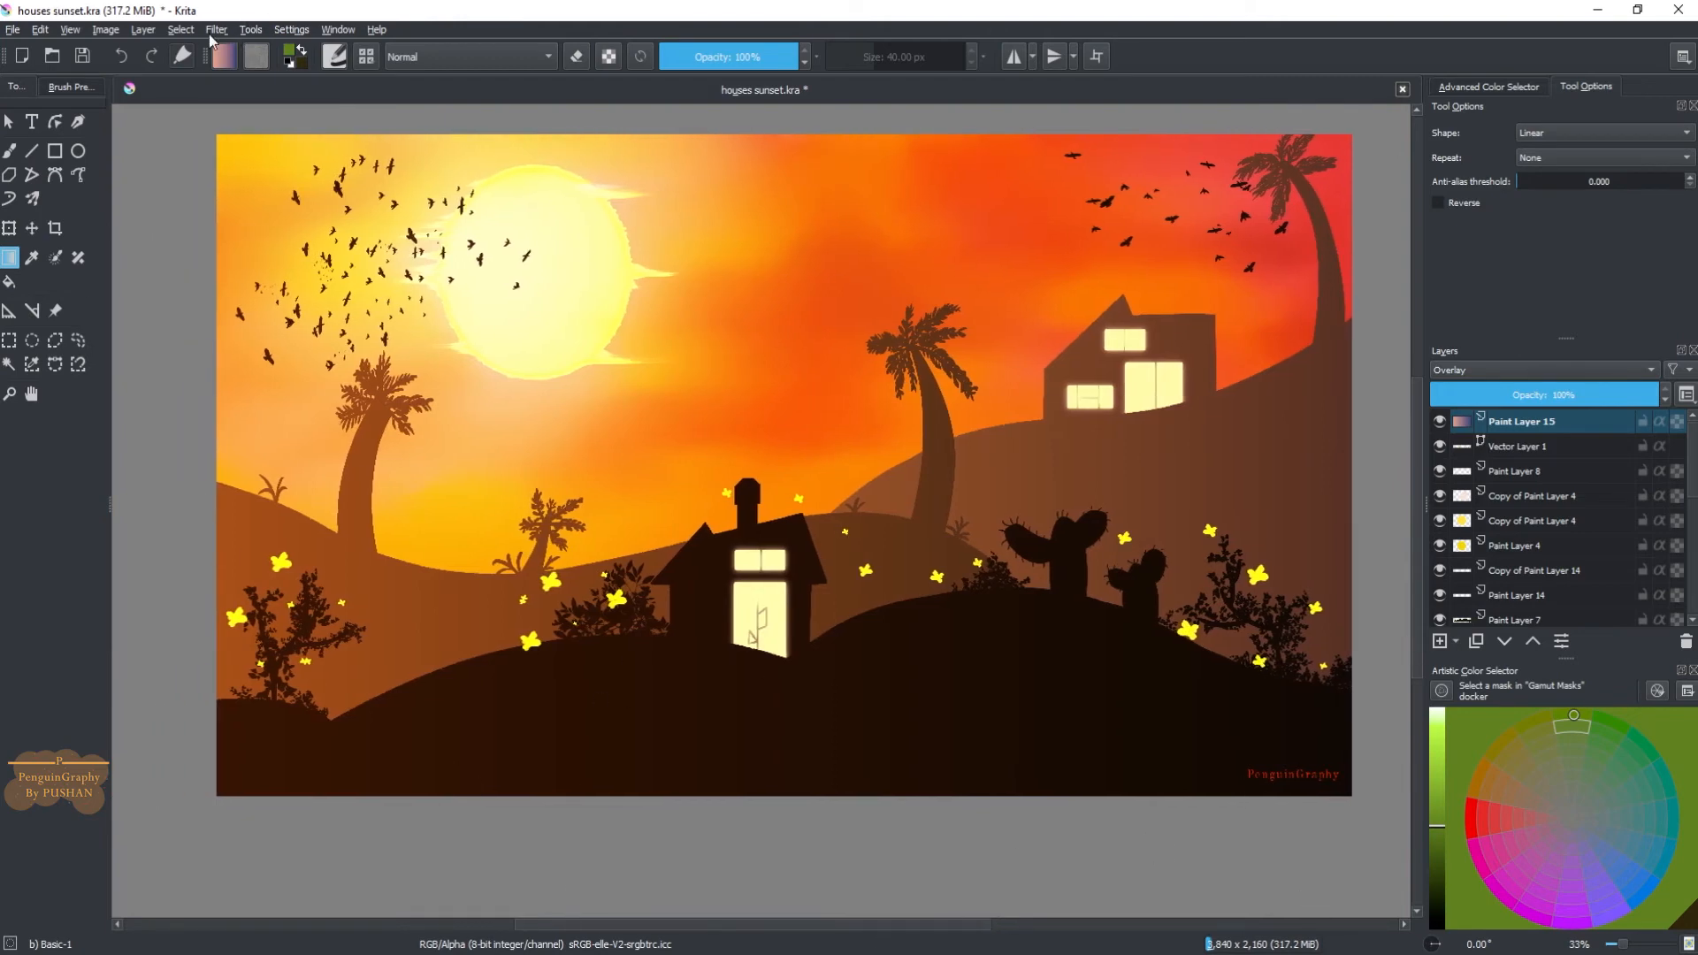
Apply the Random Pick filter to the gradient layer with the level and the window size both at the maximum of 99
{"action": "left_click", "coordinate": [215, 29]}
{"action": "left_click", "coordinate": [291, 29]}
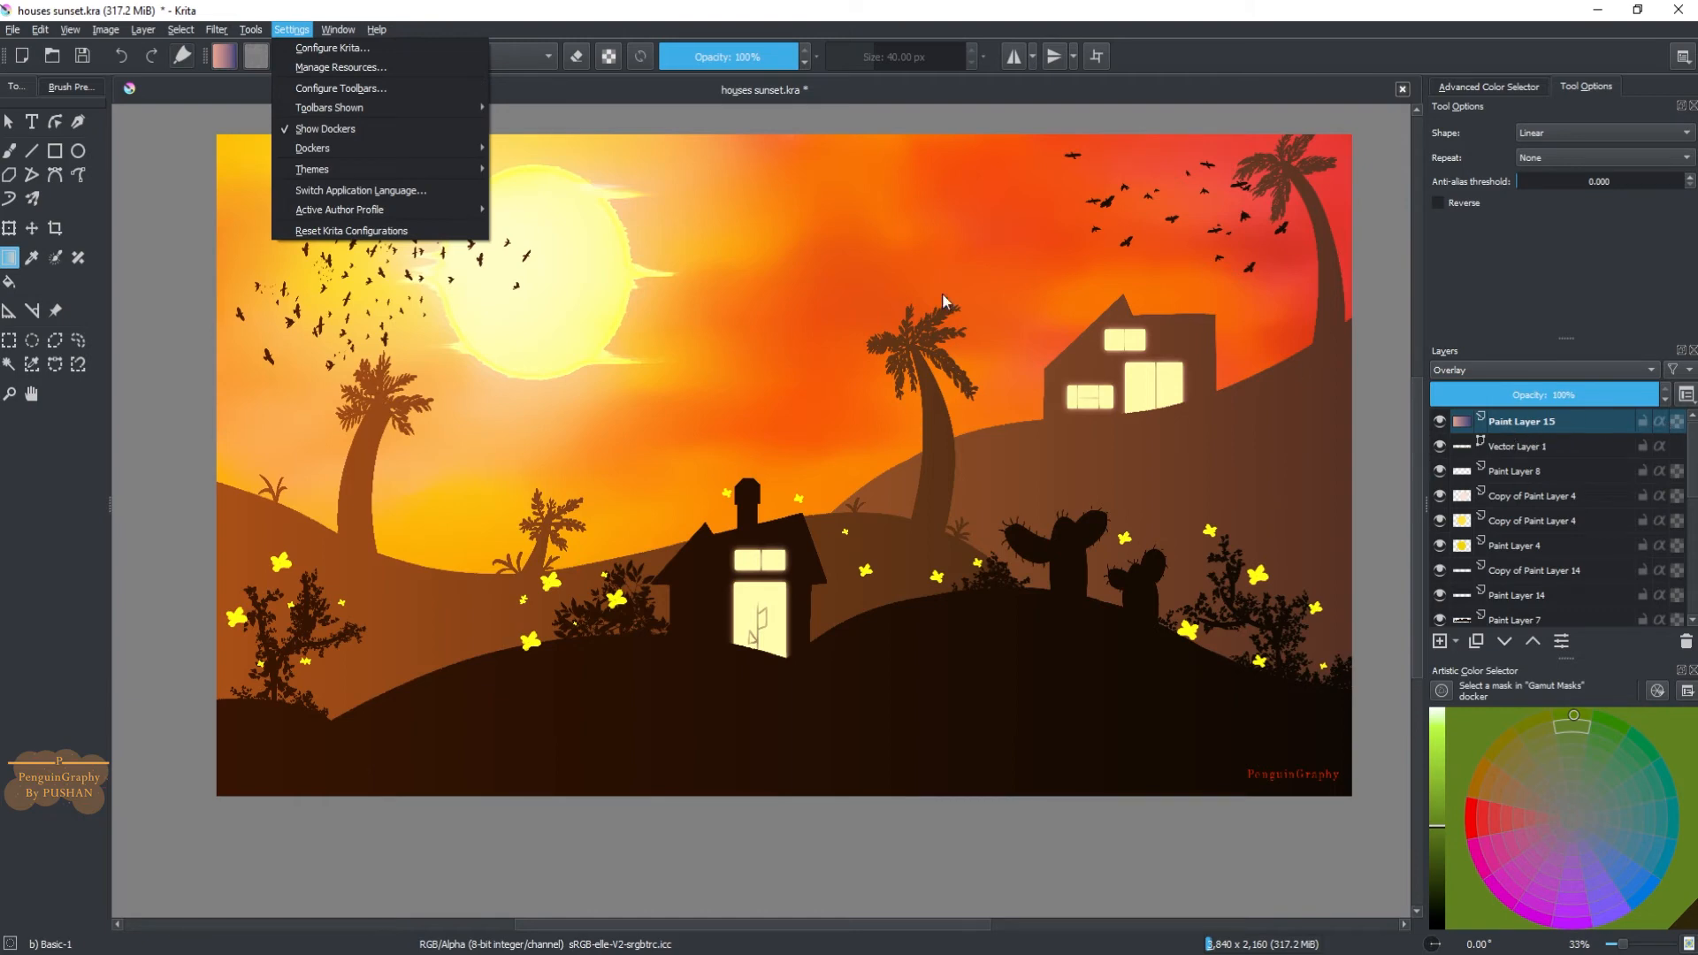
{"action": "mouse_move", "coordinate": [208, 35]}
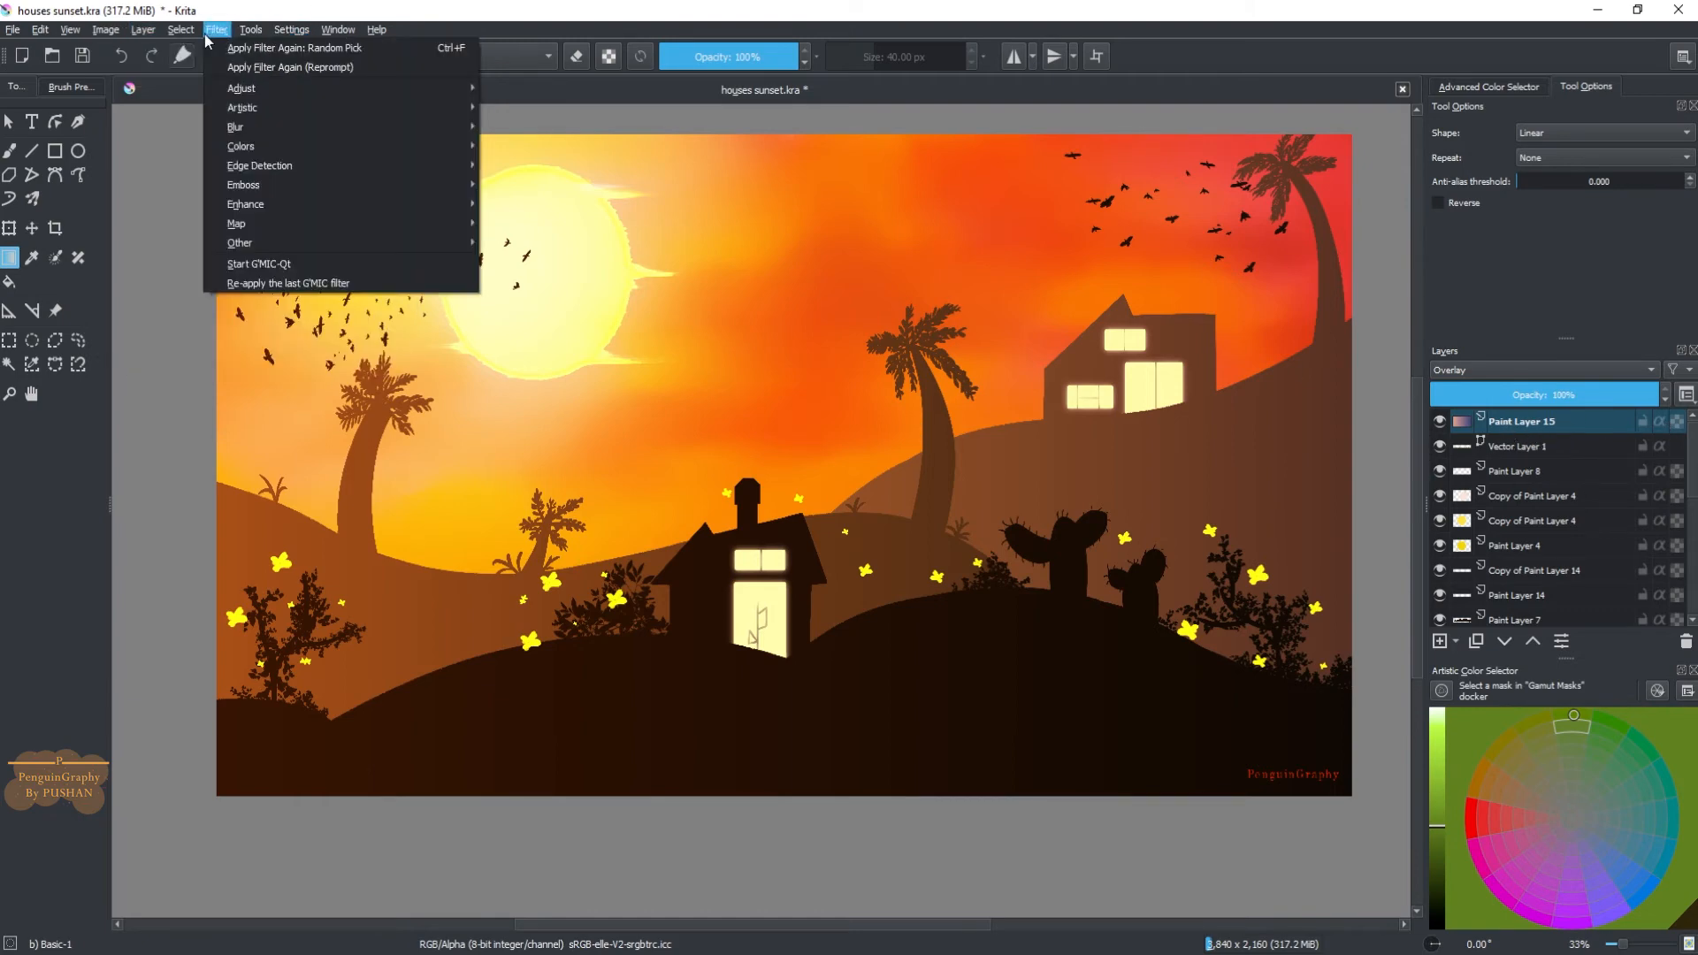
{"action": "mouse_move", "coordinate": [256, 244]}
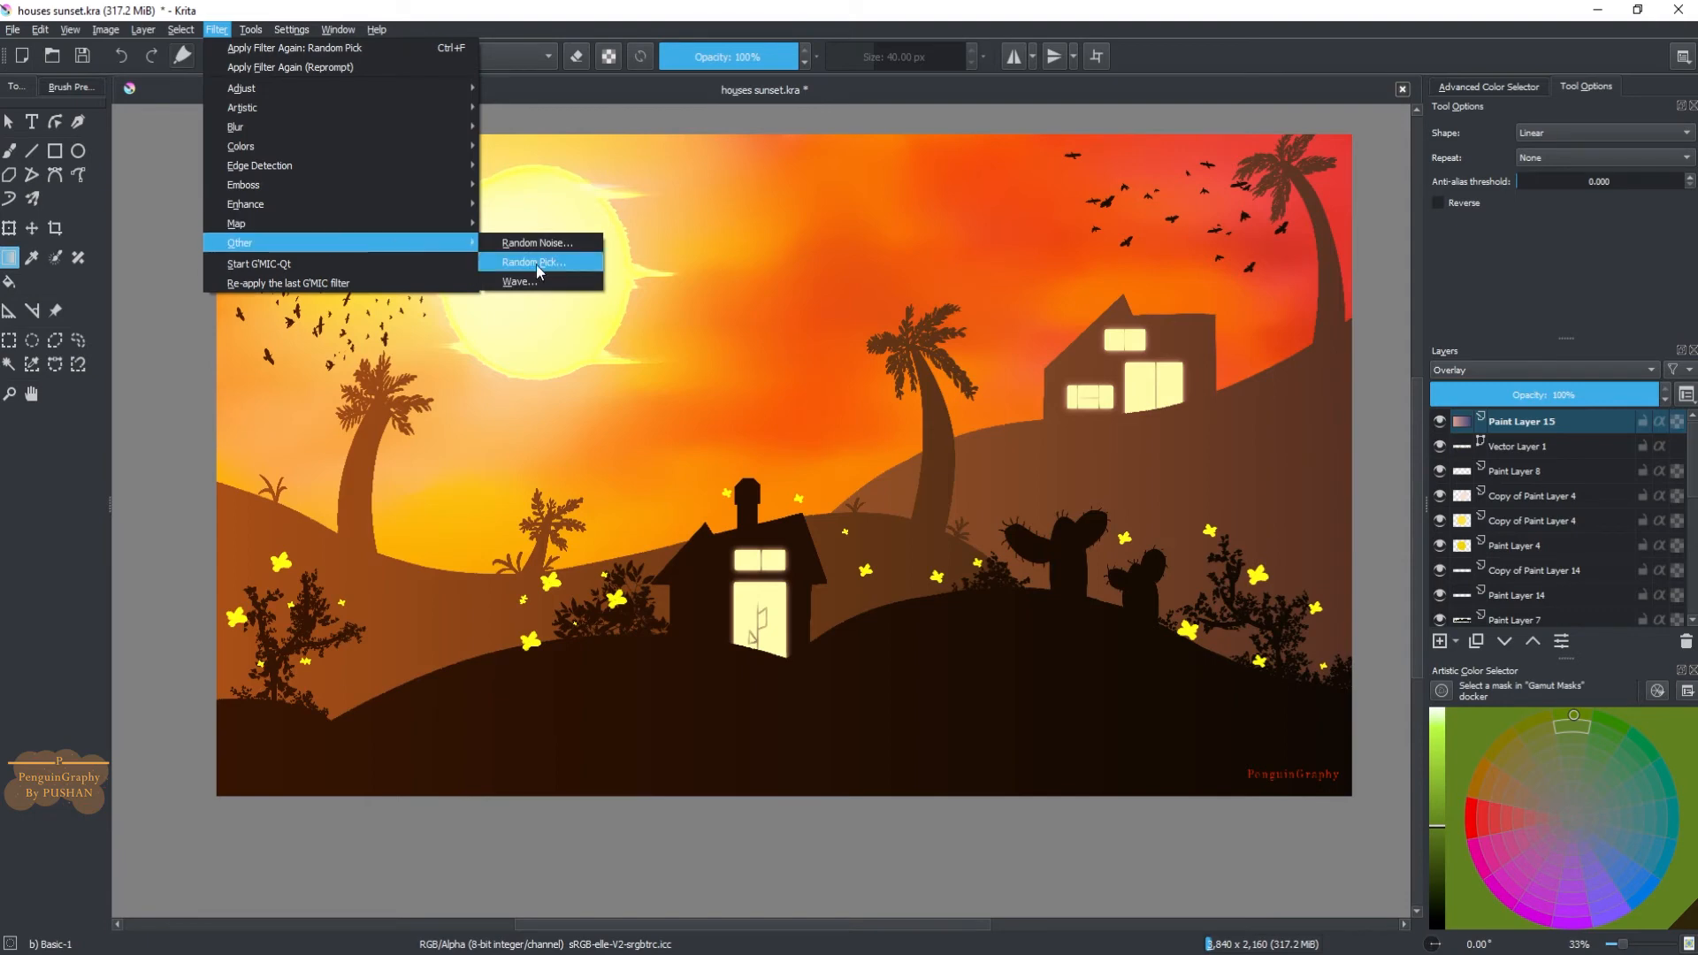
{"action": "left_click", "coordinate": [501, 264]}
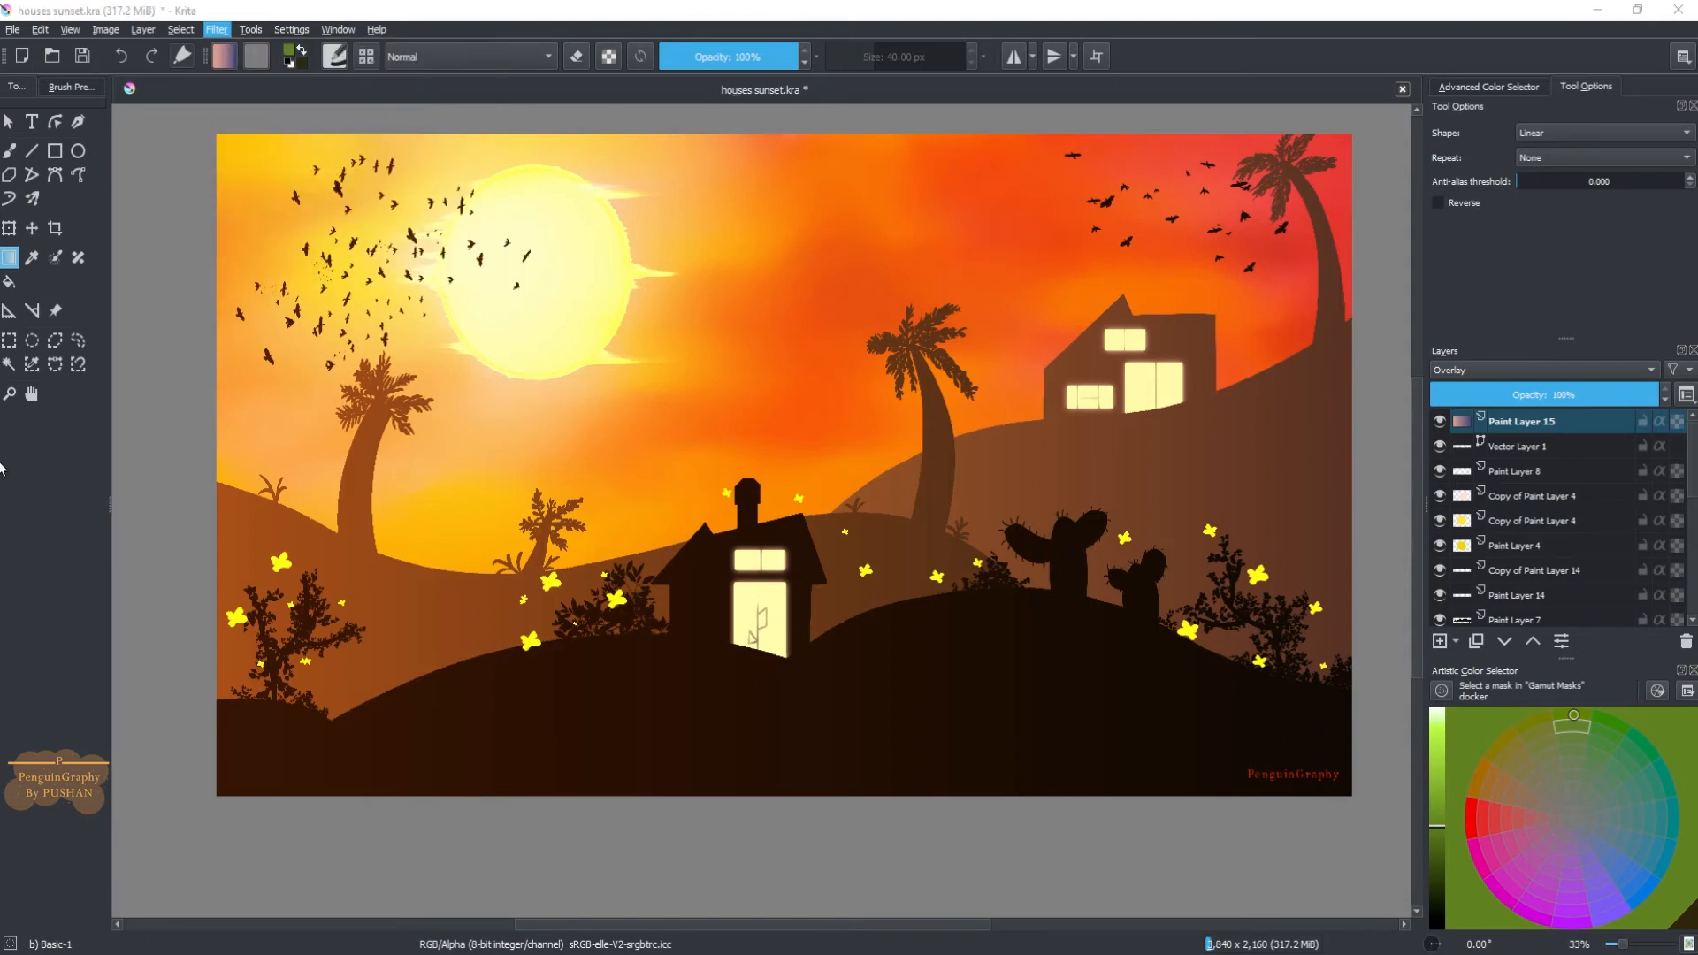
{"action": "left_click", "coordinate": [643, 359]}
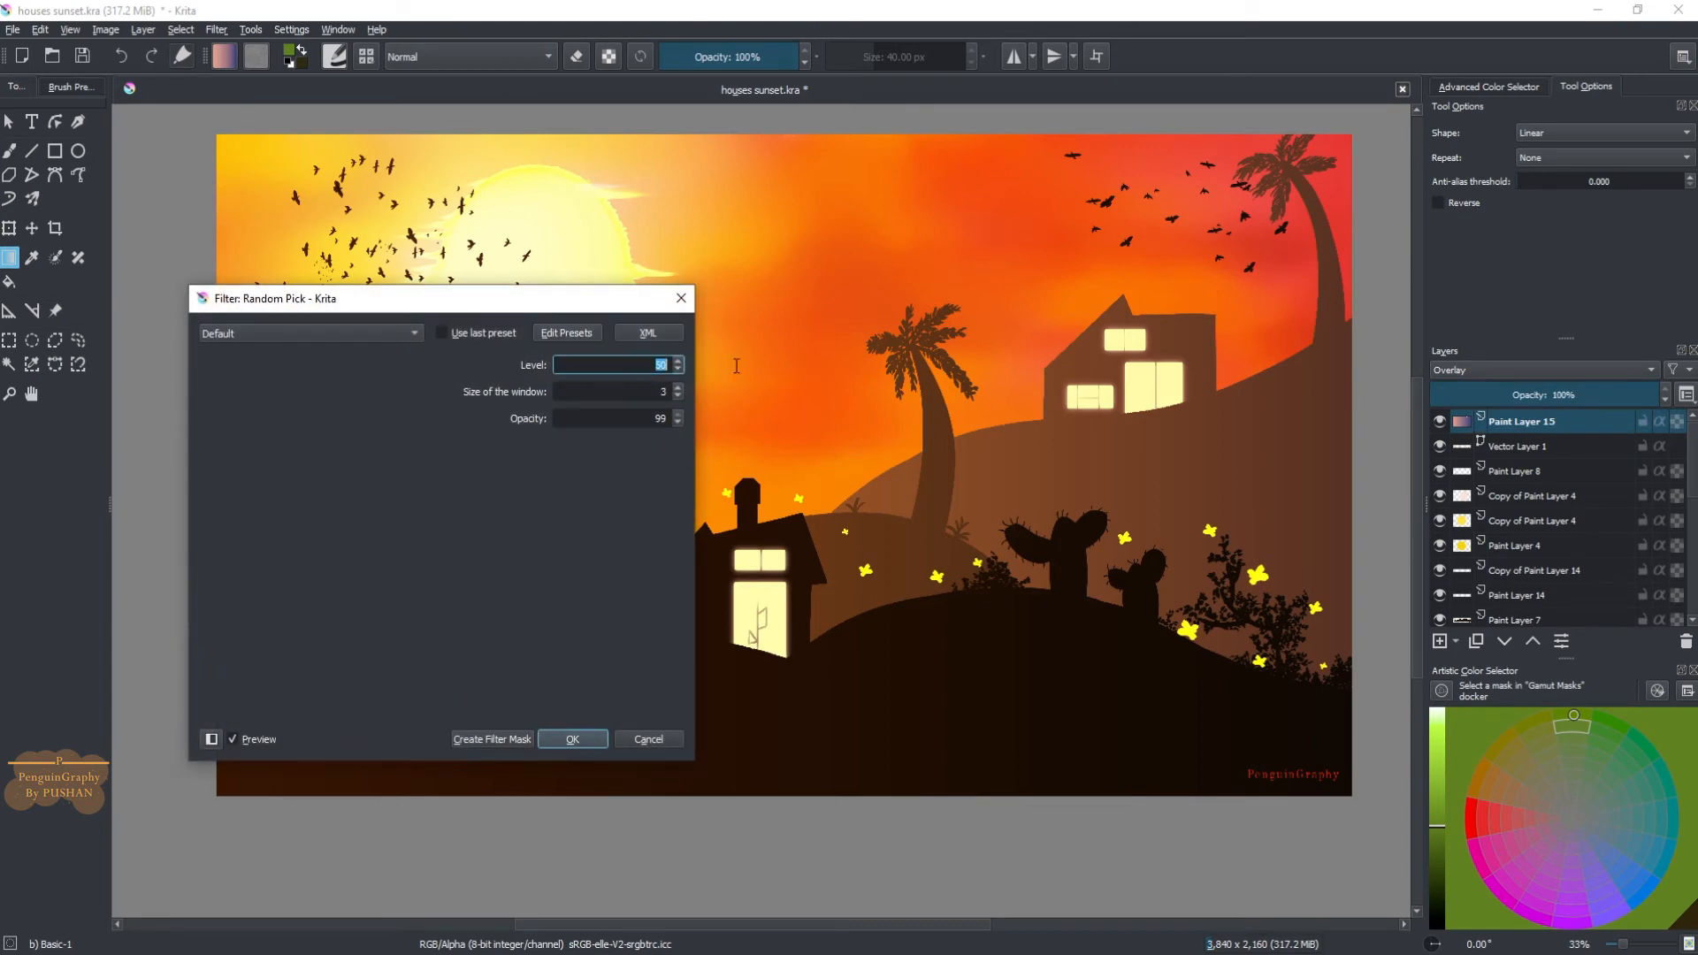
{"action": "type", "text": "100"}
{"action": "key", "text": "Tab"}
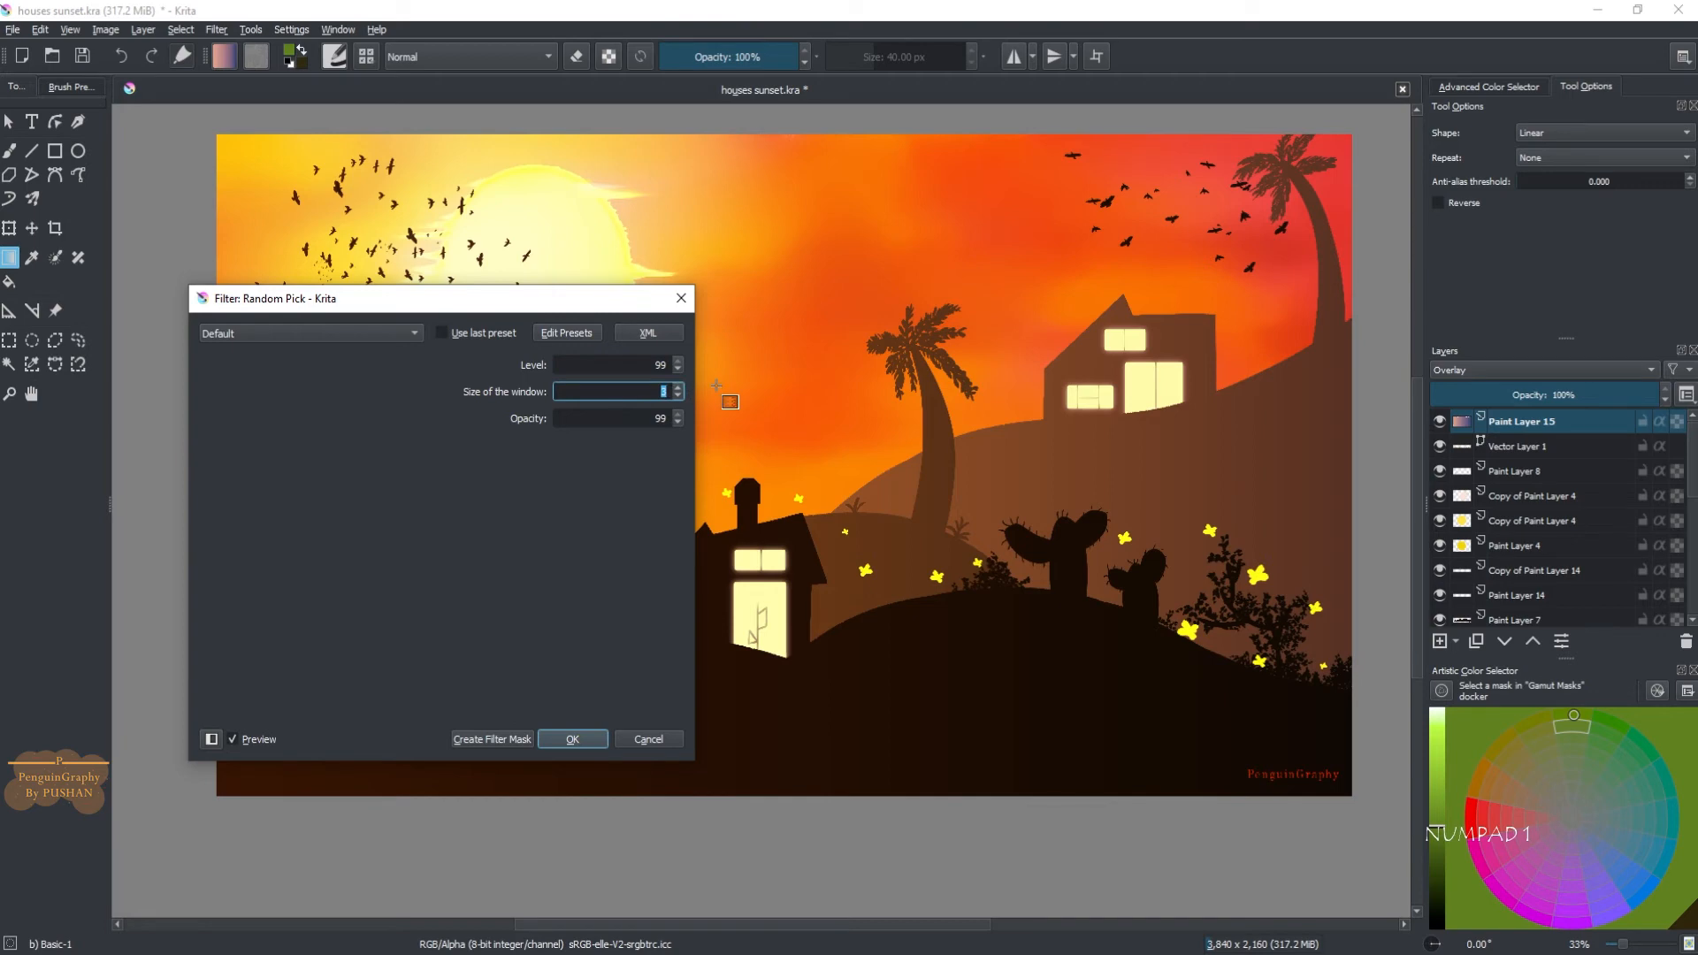
{"action": "type", "text": "100"}
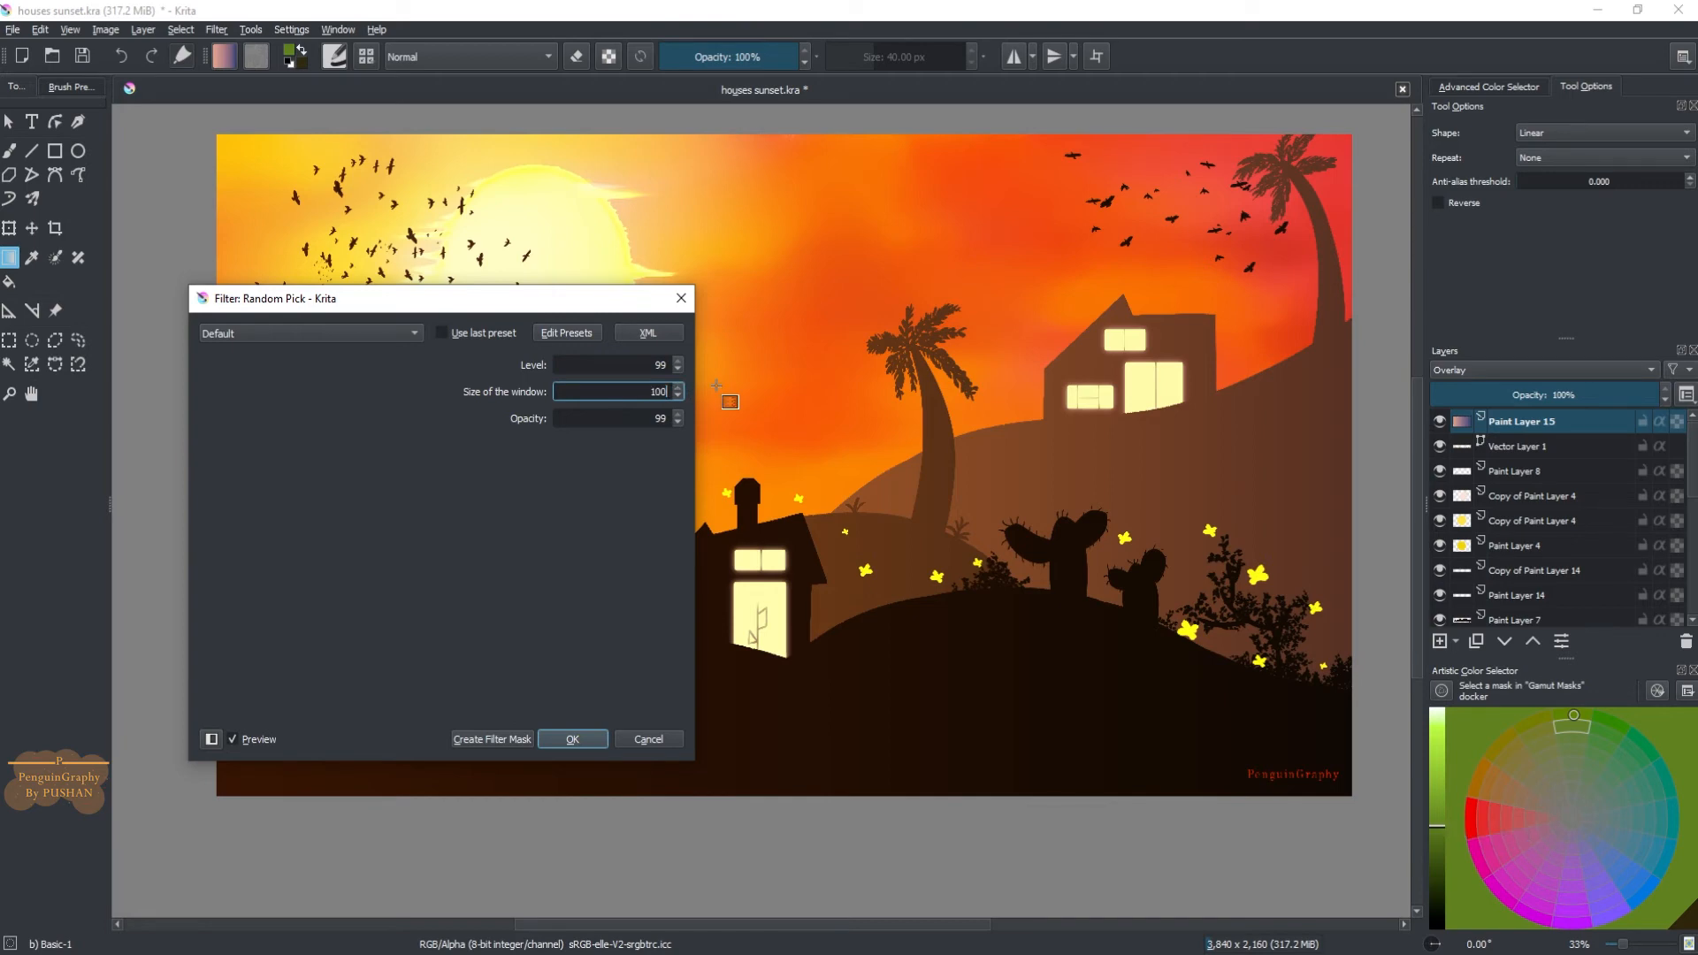
{"action": "left_click", "coordinate": [506, 641]}
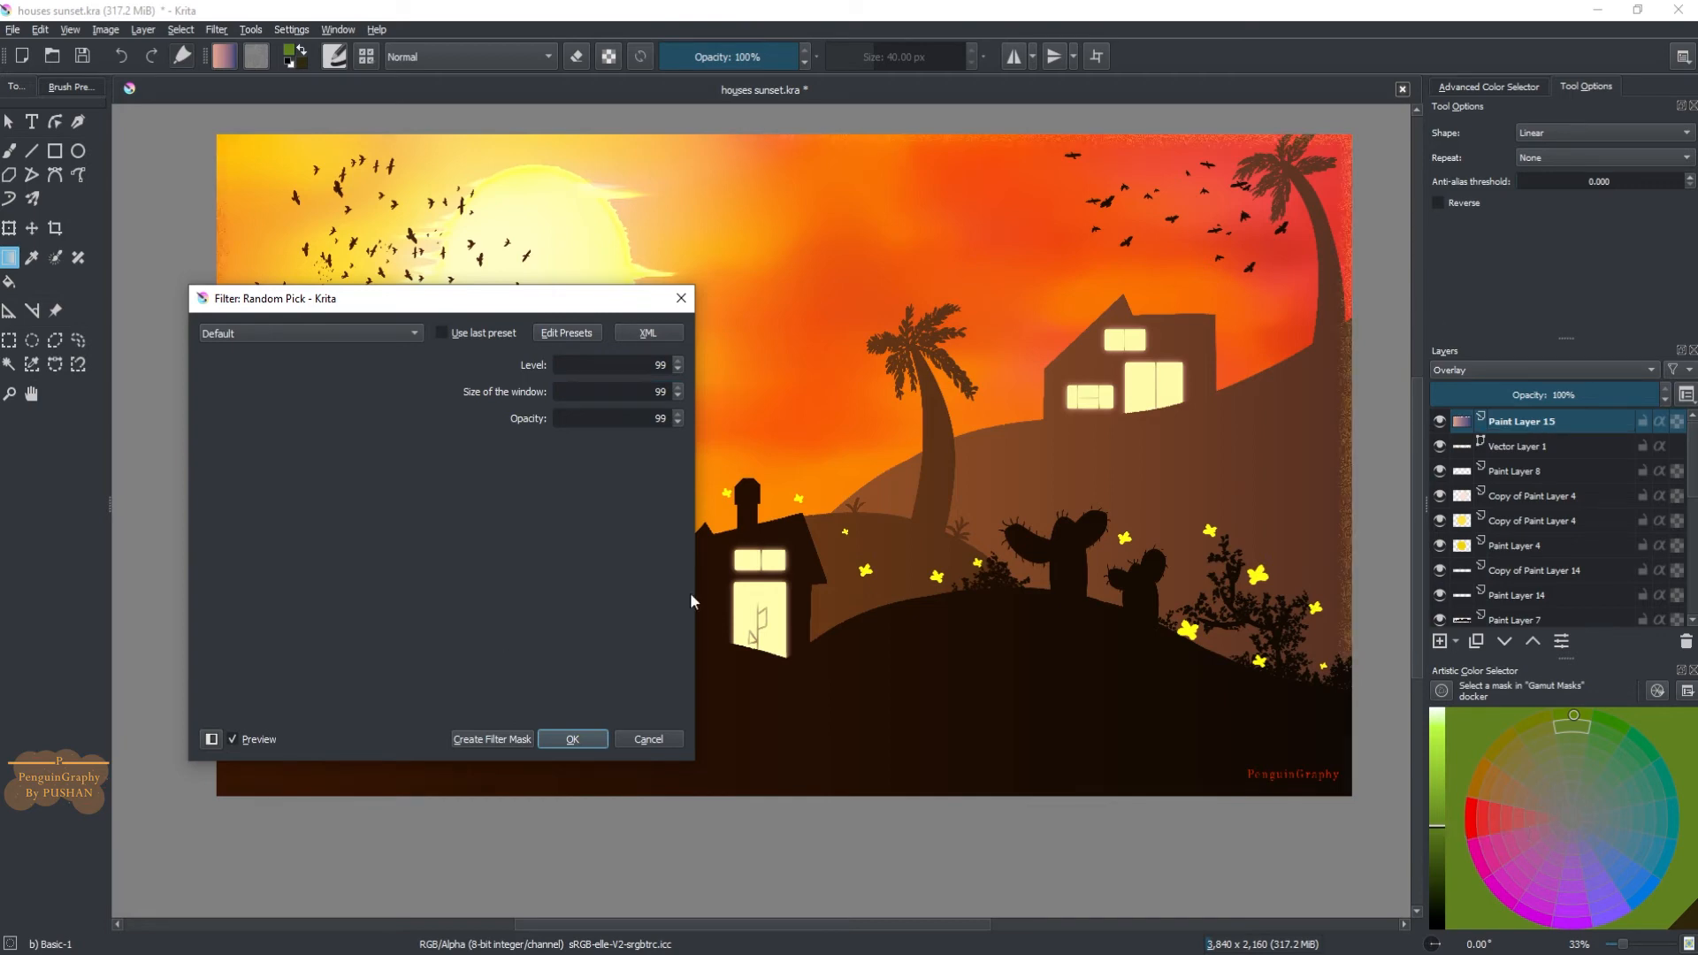
{"action": "left_click", "coordinate": [569, 741]}
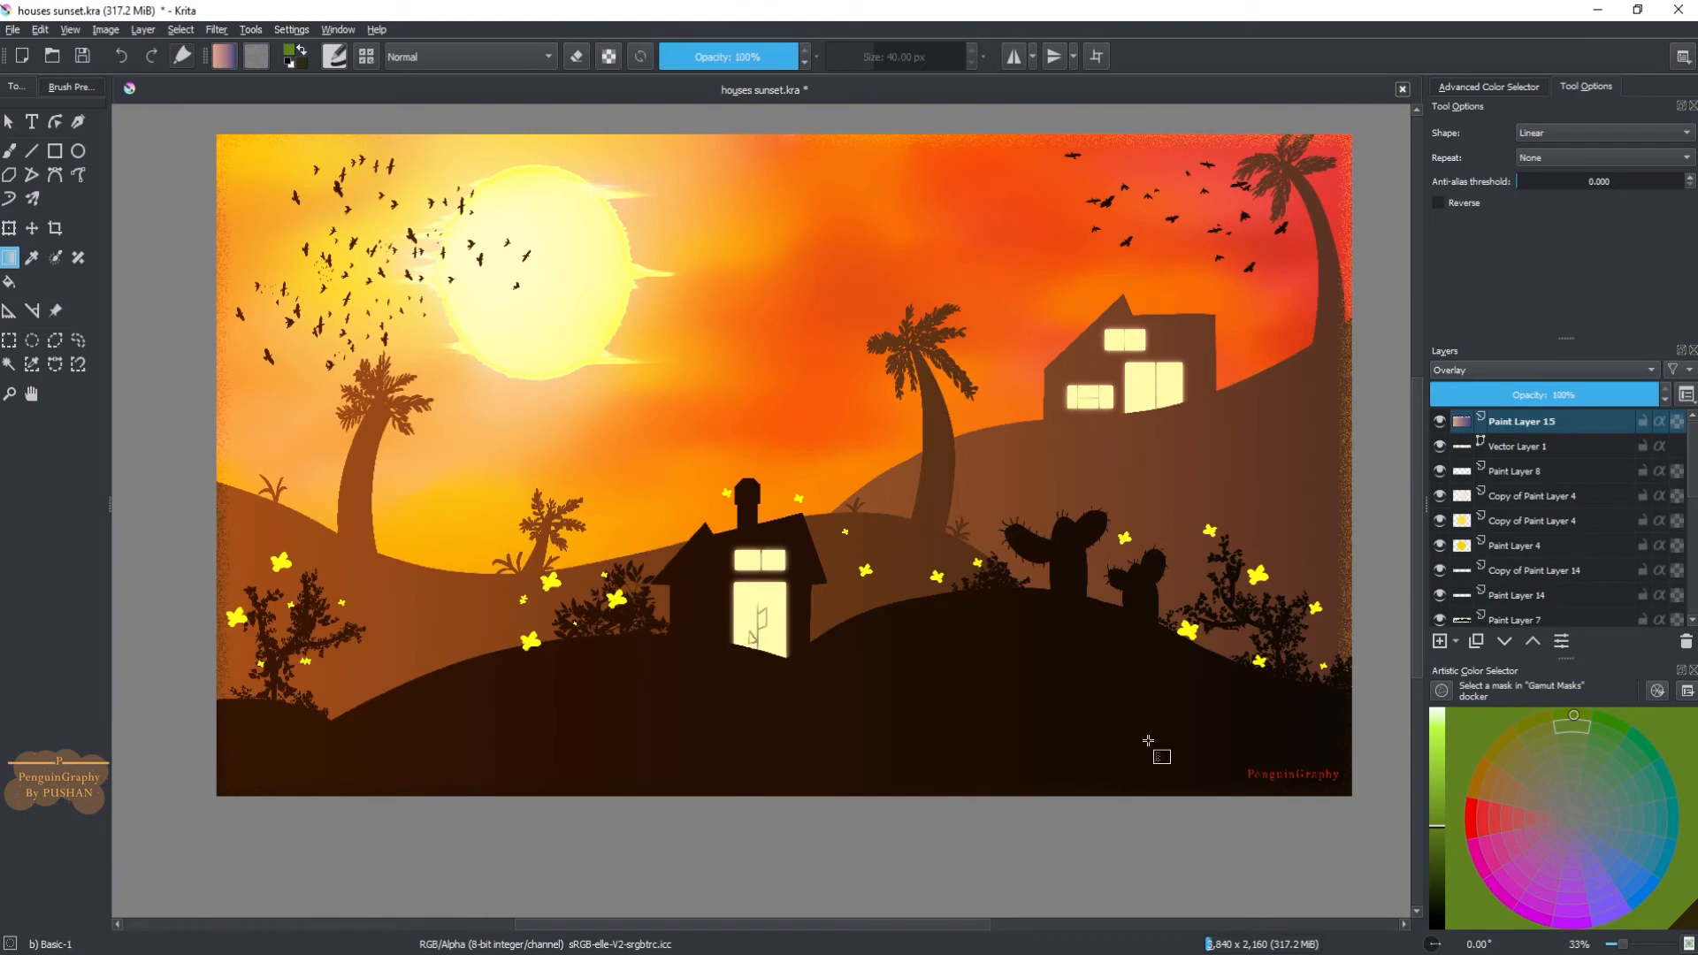
Examine the dark foreground hill for remaining banding and the canvas borders for roughness left by the filter
{"action": "scroll", "coordinate": [1042, 786], "scroll_direction": "up", "scroll_amount": 2}
{"action": "scroll", "coordinate": [1063, 723], "scroll_direction": "up", "scroll_amount": 1}
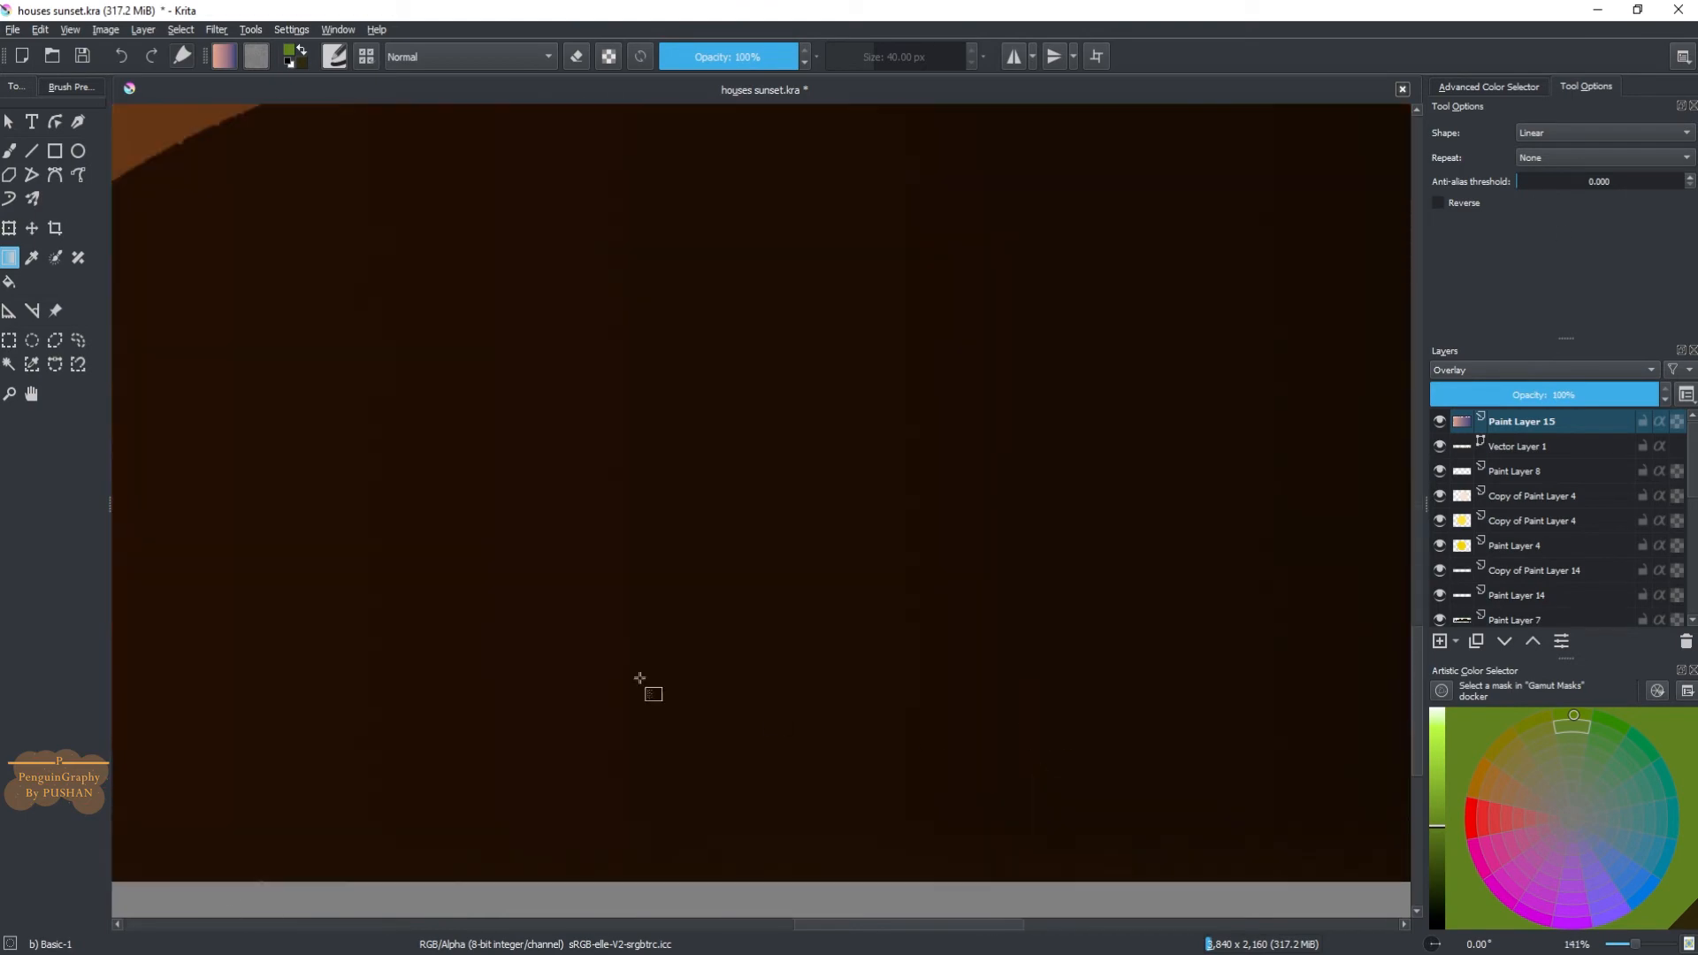
{"action": "scroll", "coordinate": [707, 518], "scroll_direction": "down", "scroll_amount": 2}
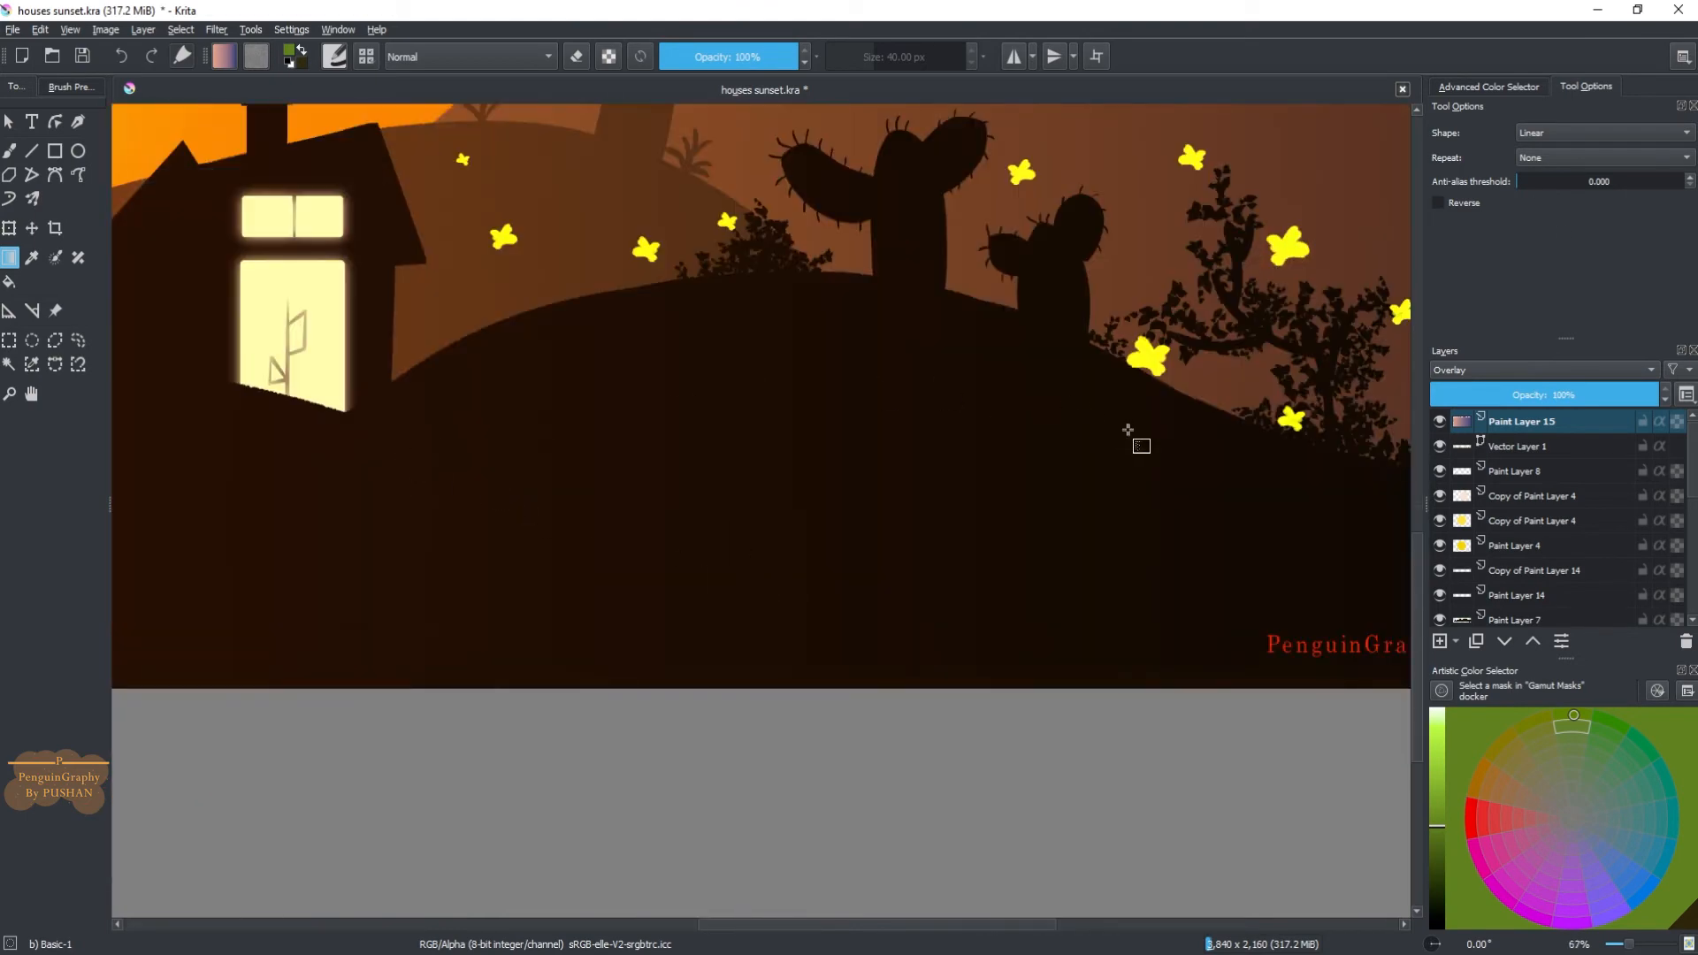
{"action": "scroll", "coordinate": [1034, 795], "scroll_direction": "up", "scroll_amount": 2}
{"action": "scroll", "coordinate": [1033, 796], "scroll_direction": "down", "scroll_amount": 4}
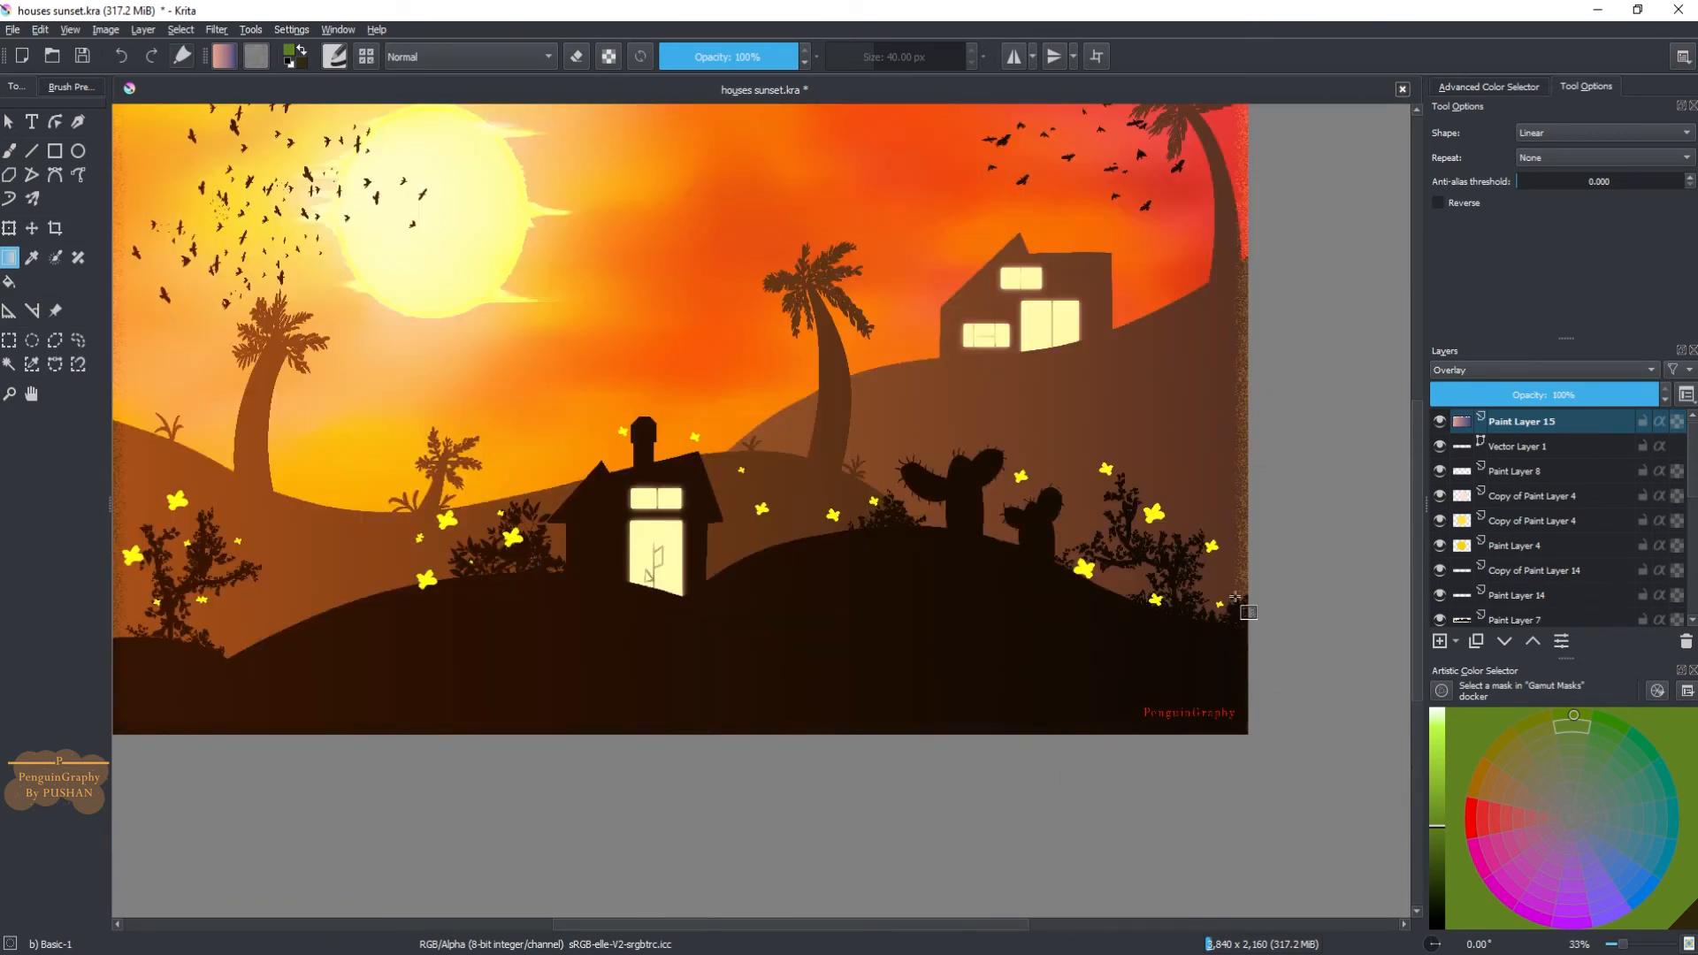
{"action": "scroll", "coordinate": [1198, 730], "scroll_direction": "up", "scroll_amount": 1}
{"action": "scroll", "coordinate": [1211, 717], "scroll_direction": "down", "scroll_amount": 1}
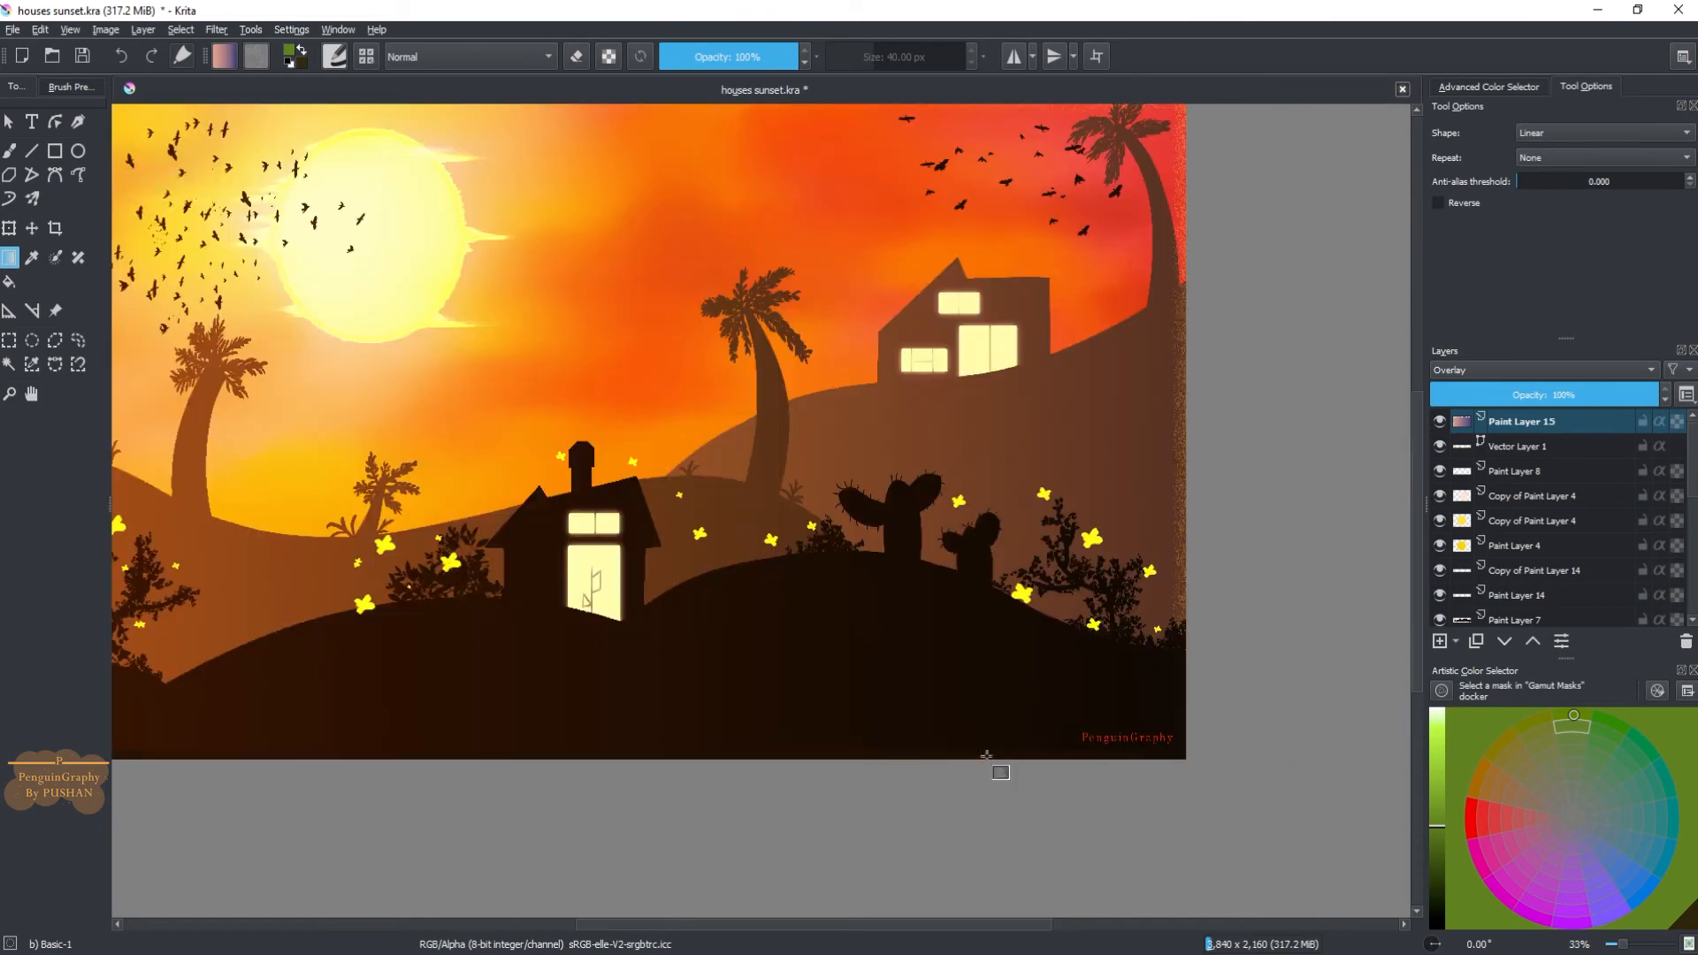
{"action": "left_click_drag", "start_coordinate": [804, 927], "coordinate": [743, 921]}
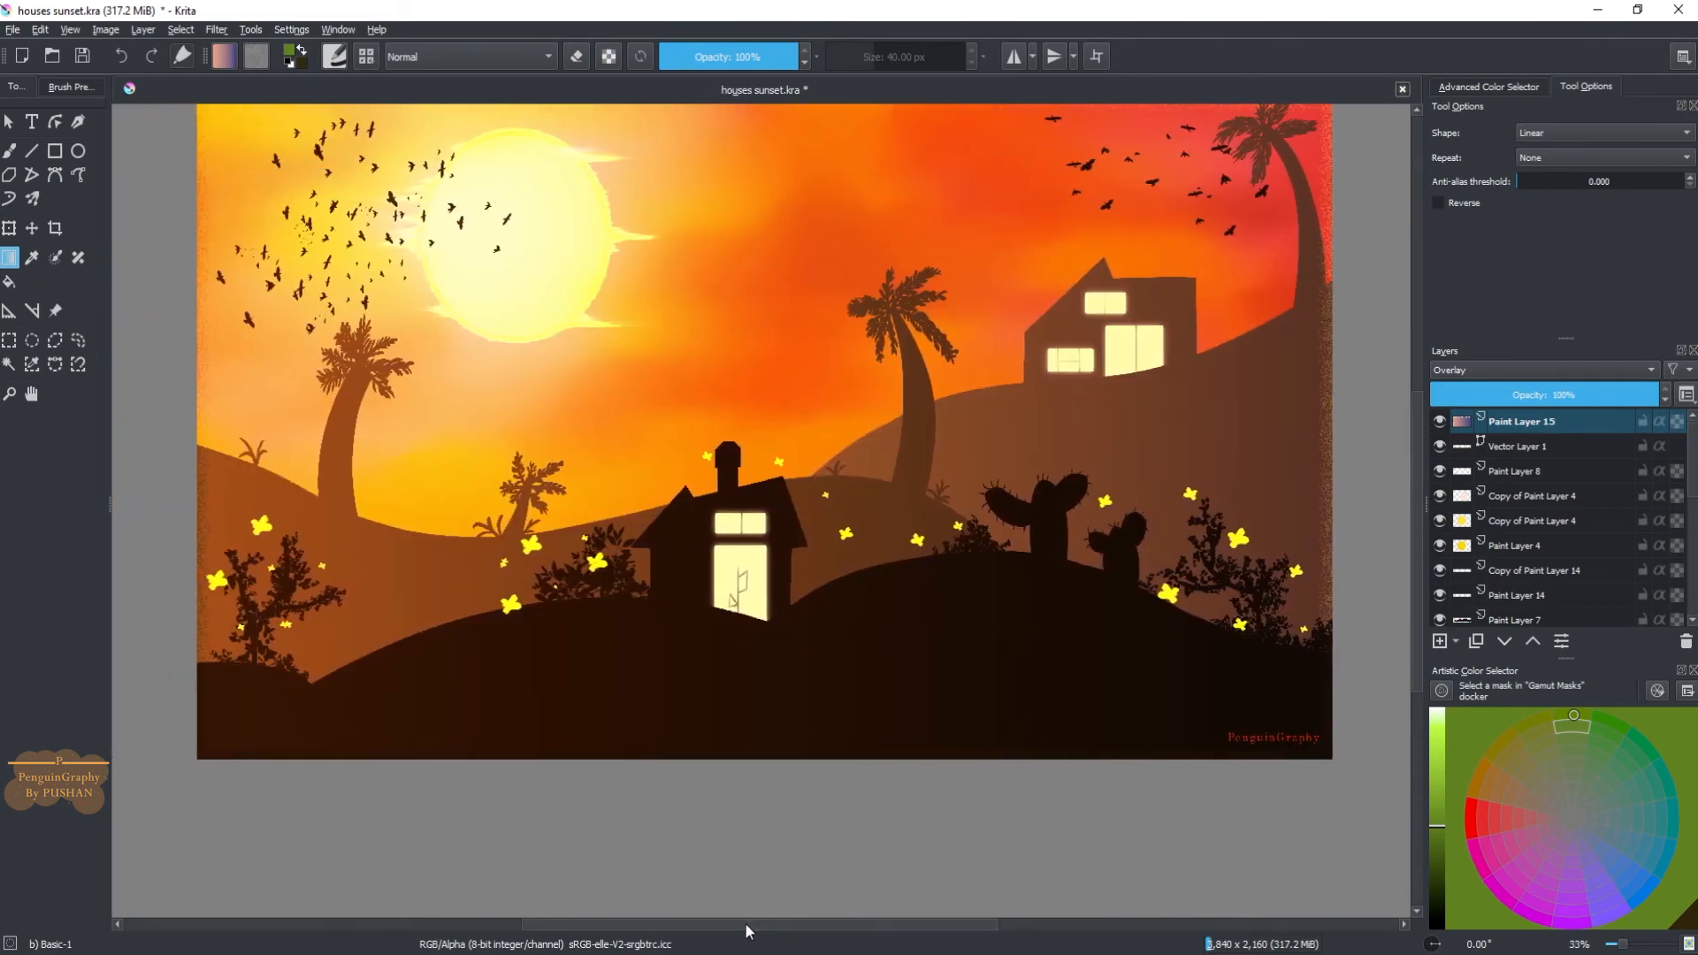
{"action": "scroll", "coordinate": [914, 652], "scroll_direction": "up", "scroll_amount": 1}
{"action": "scroll", "coordinate": [913, 672], "scroll_direction": "down", "scroll_amount": 2}
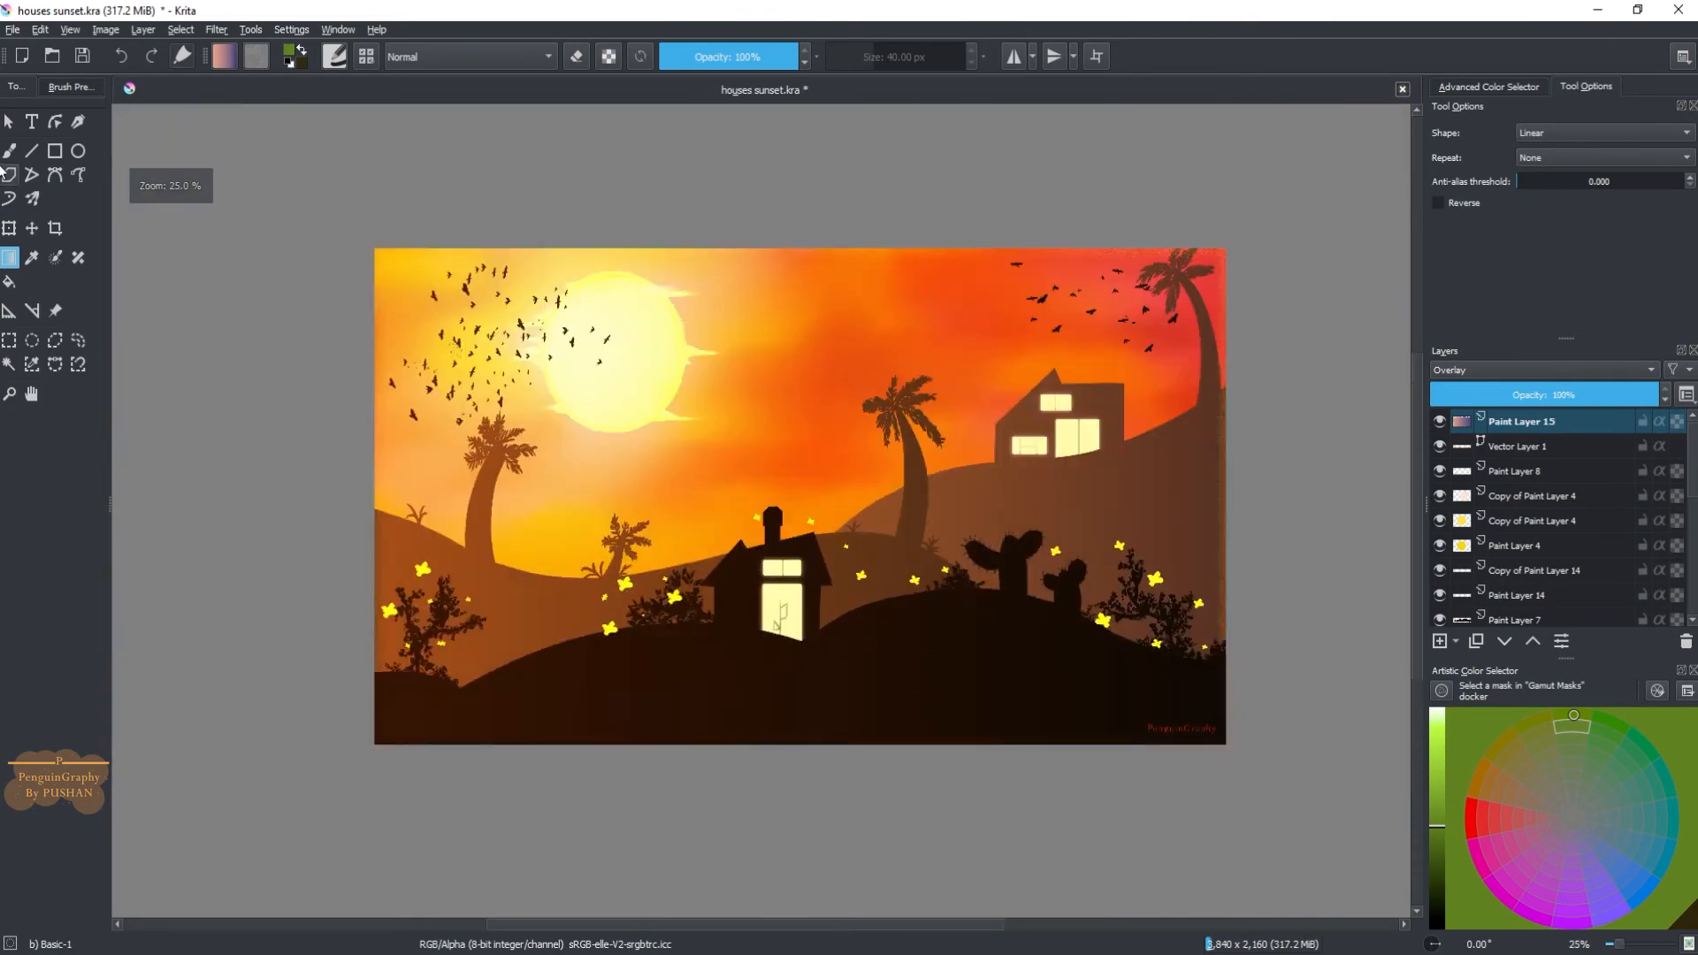
Enlarge the gradient layer with a free transform so its rough borders extend slightly past the canvas on all four sides
{"action": "left_click", "coordinate": [9, 227]}
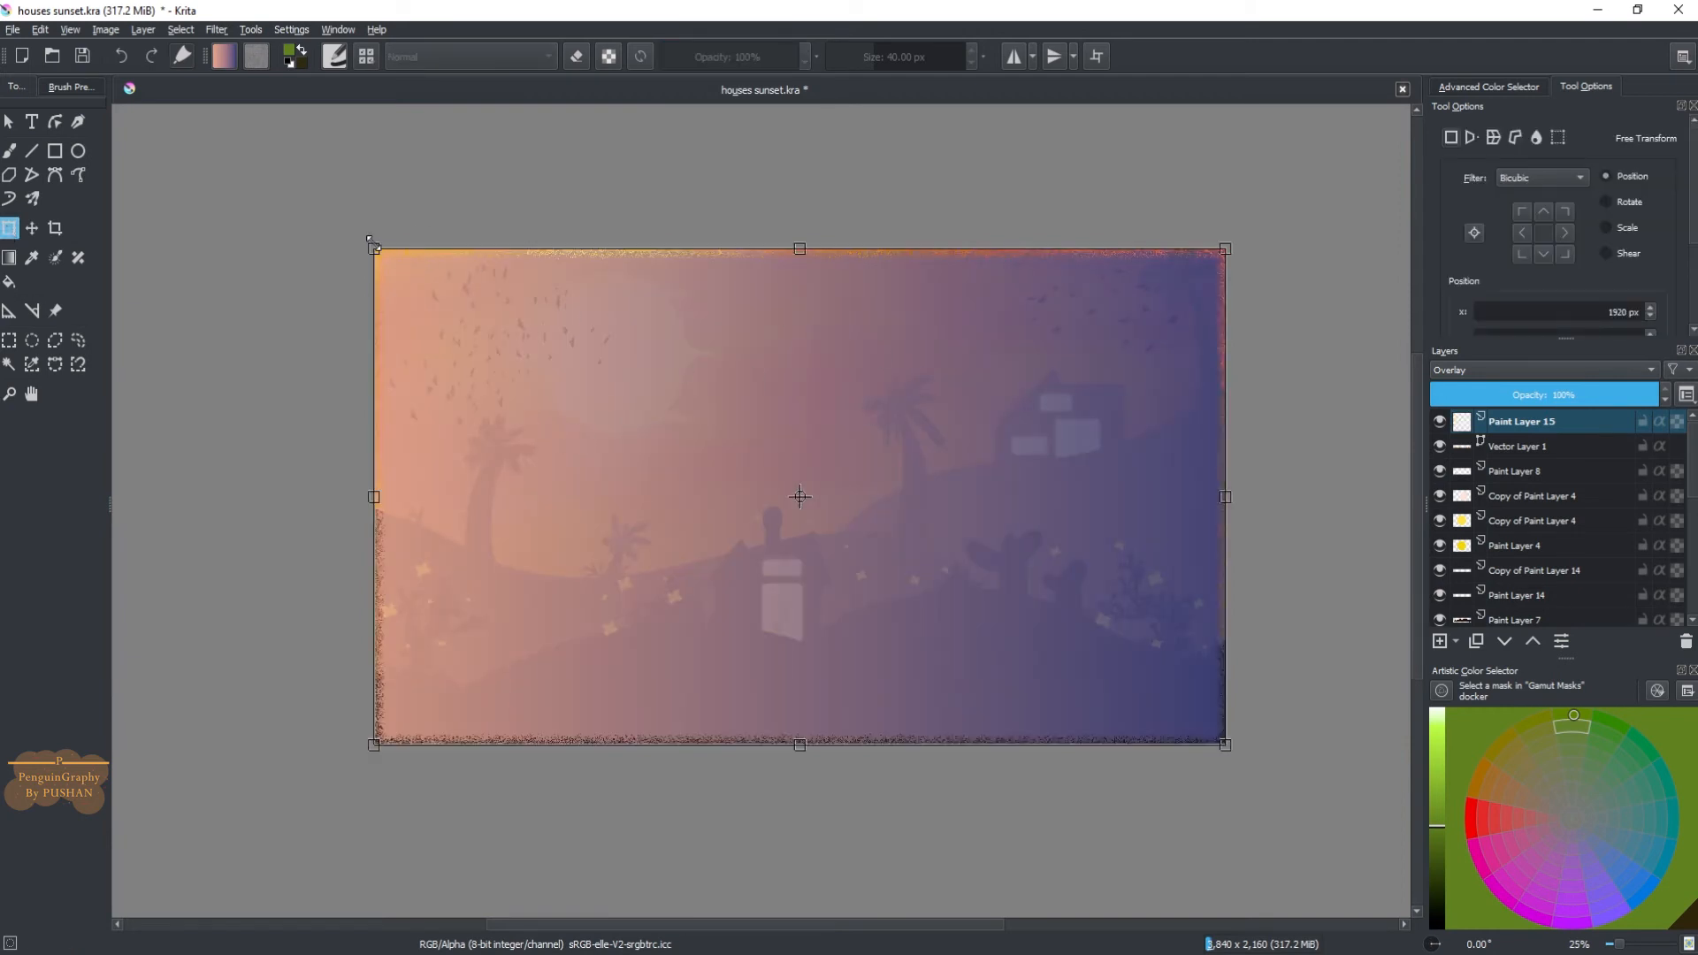
{"action": "left_click_drag", "start_coordinate": [370, 238], "coordinate": [356, 239]}
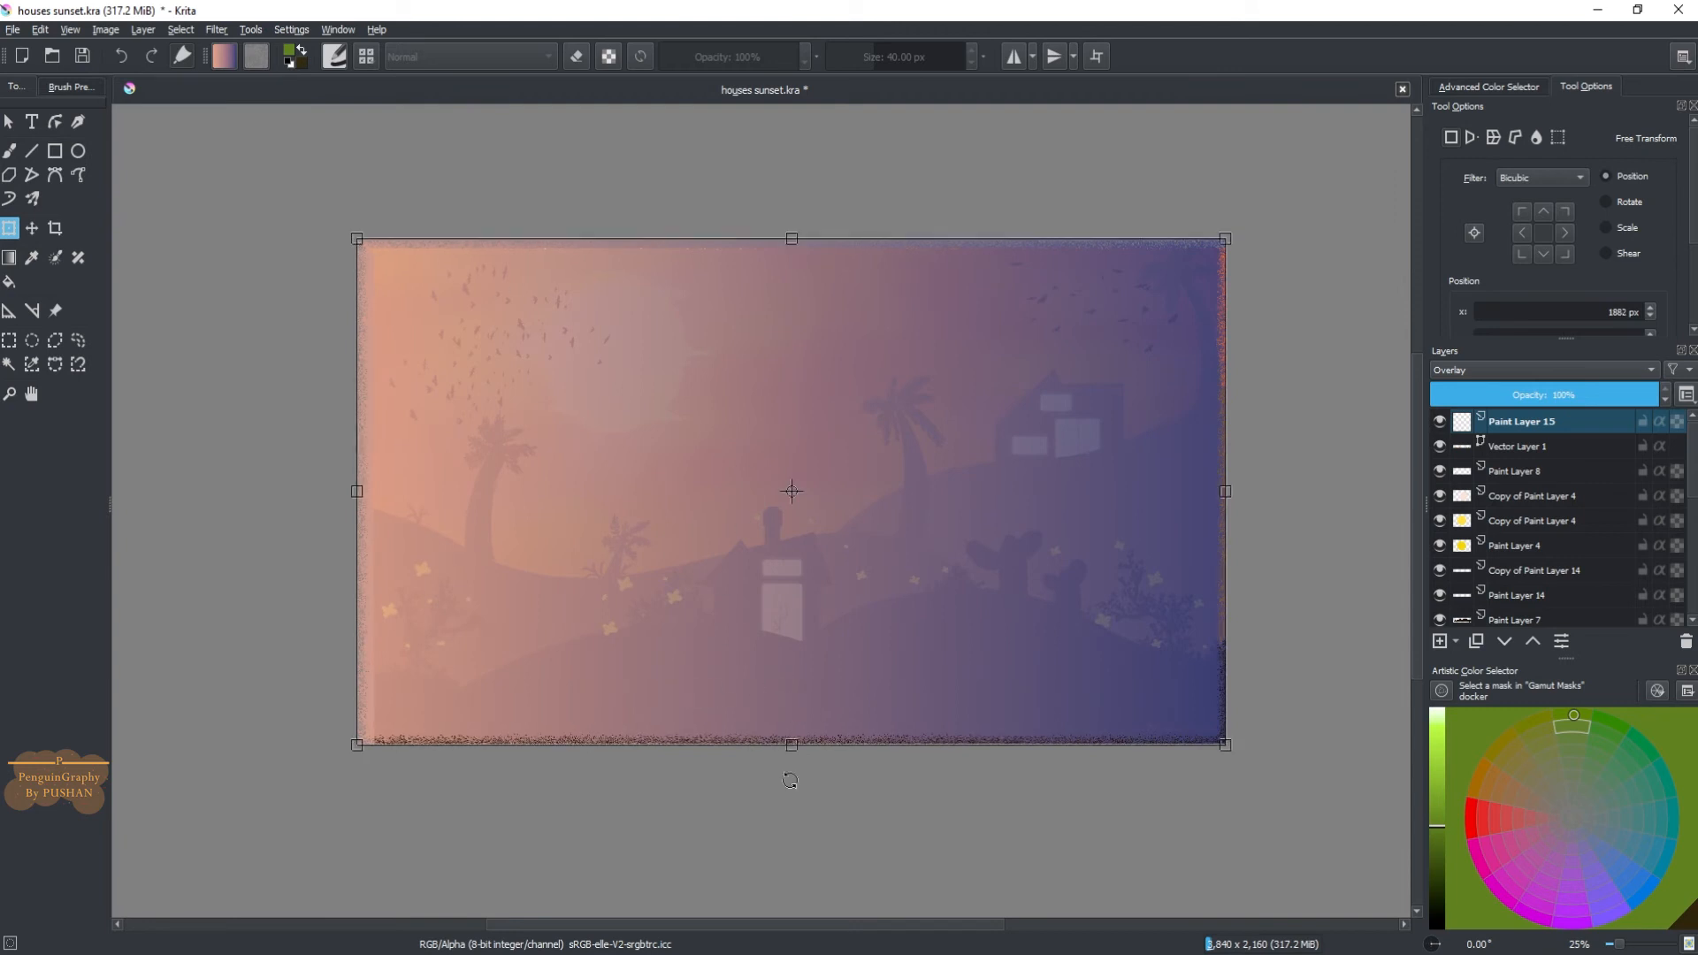
{"action": "left_click_drag", "start_coordinate": [792, 746], "coordinate": [792, 760]}
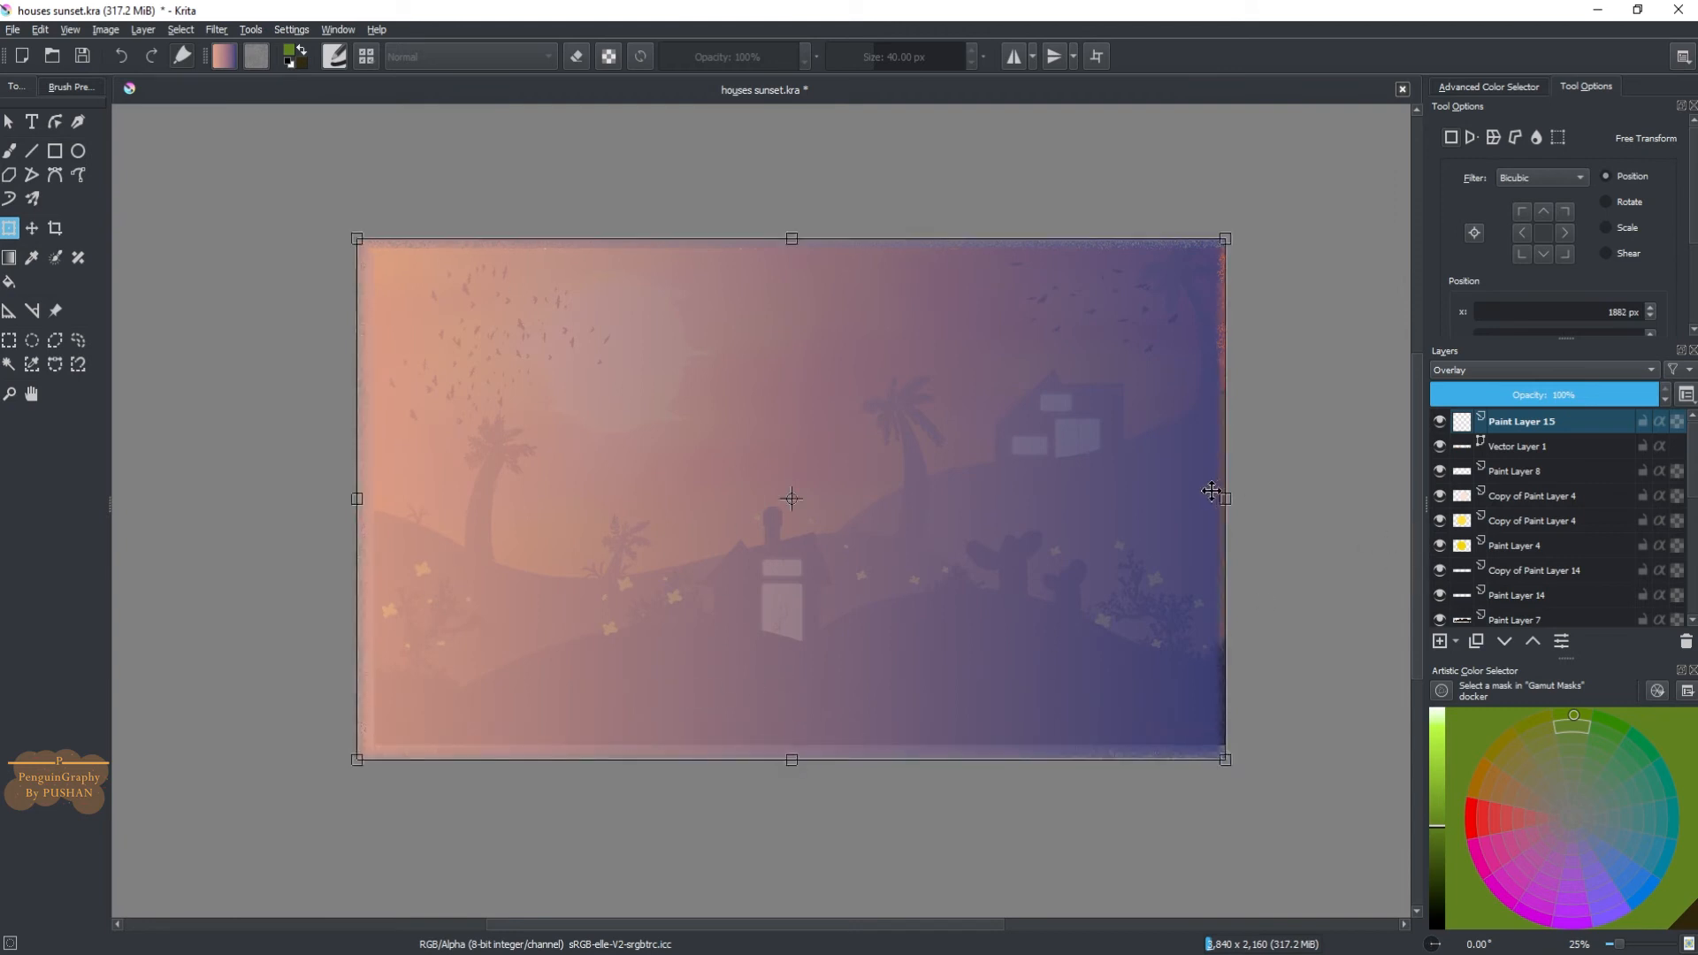
{"action": "left_click_drag", "start_coordinate": [1224, 498], "coordinate": [1241, 495]}
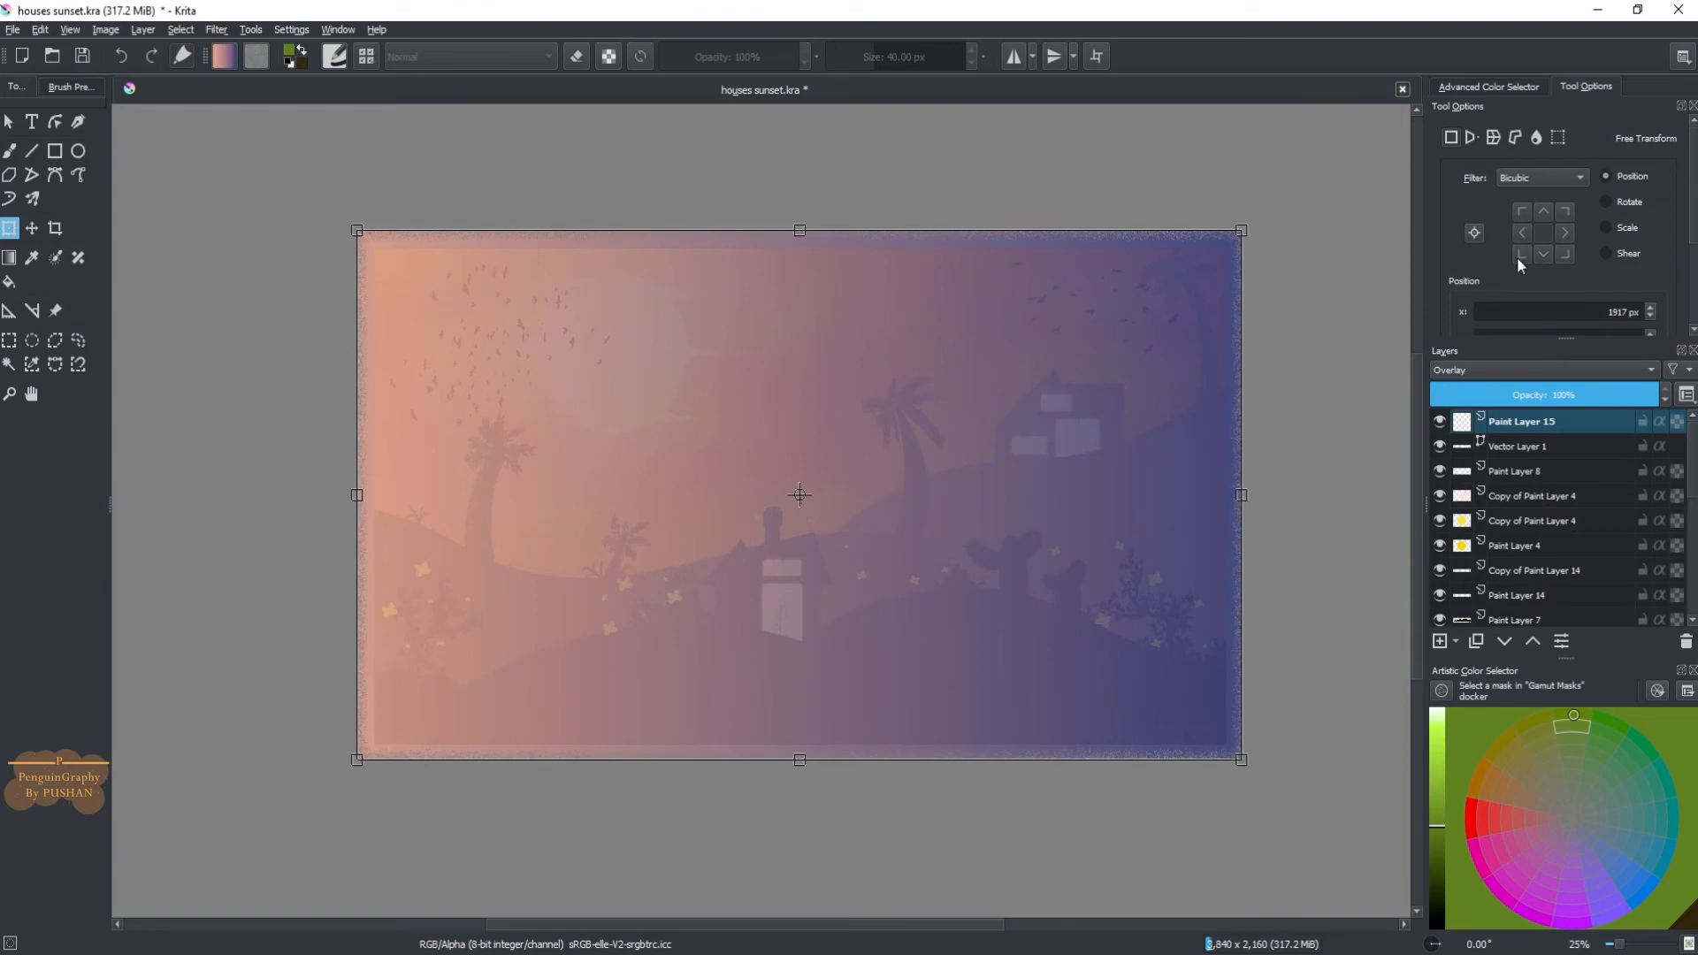
{"action": "left_click", "coordinate": [8, 121]}
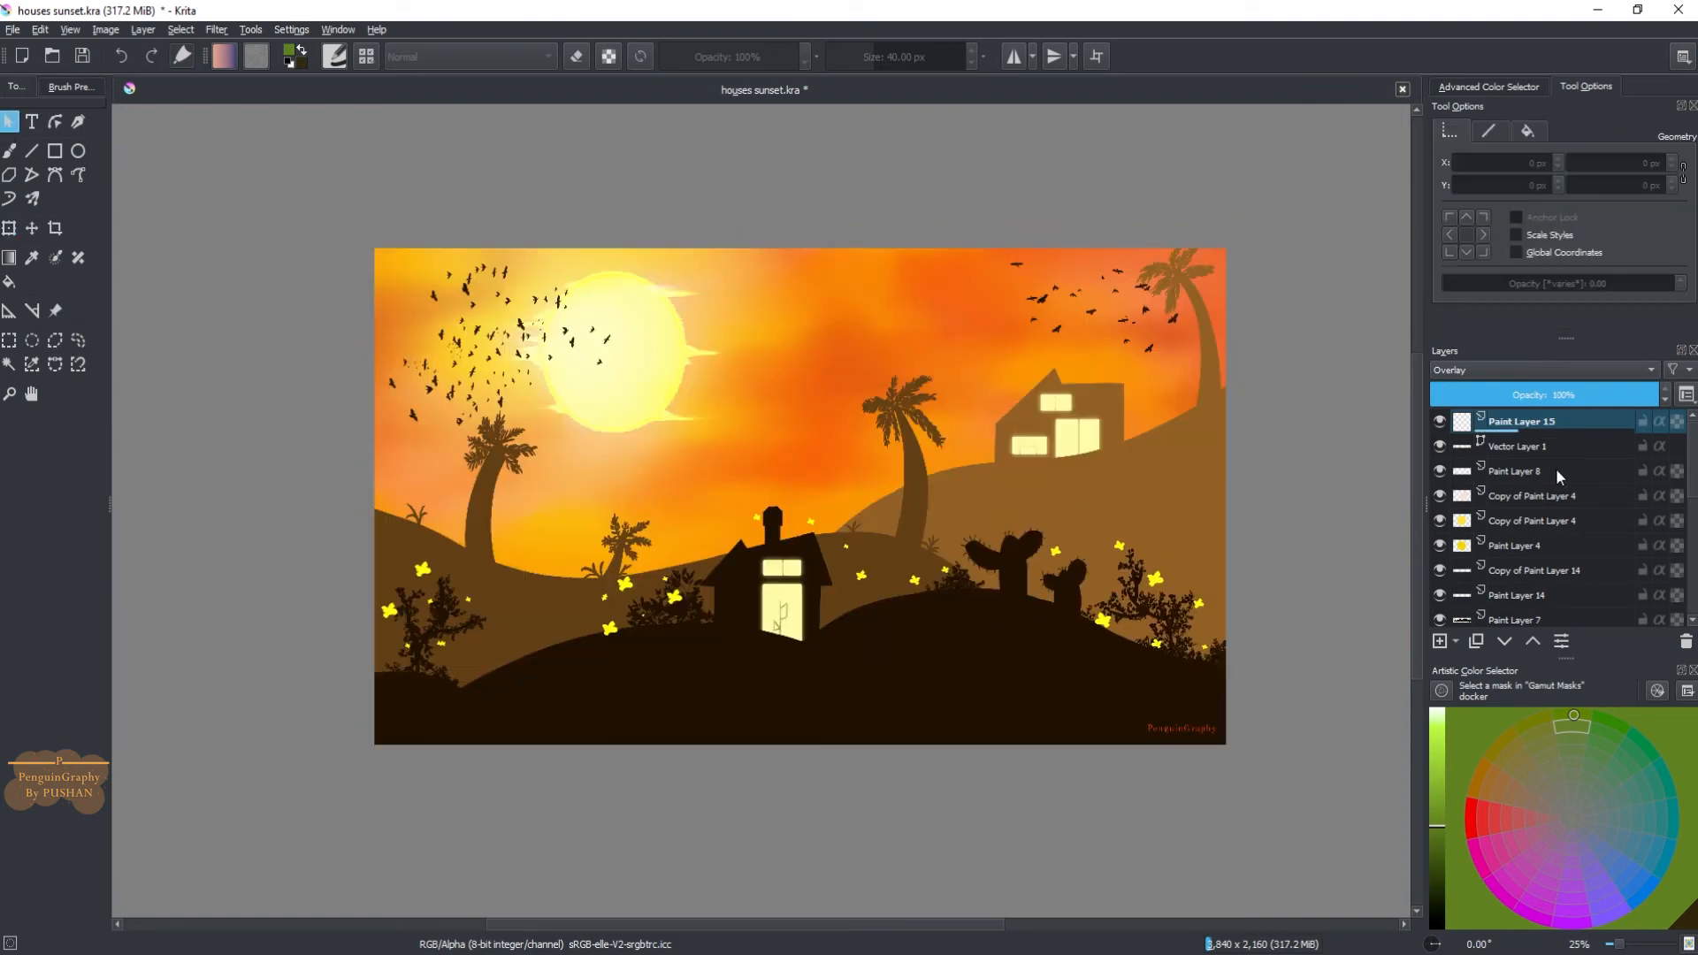
Inspect the artwork's dark hill and edges up close and as a whole, and locate the Random Pick filter again without applying it
{"action": "left_click_drag", "start_coordinate": [875, 926], "coordinate": [890, 922]}
{"action": "scroll", "coordinate": [878, 683], "scroll_direction": "up", "scroll_amount": 2}
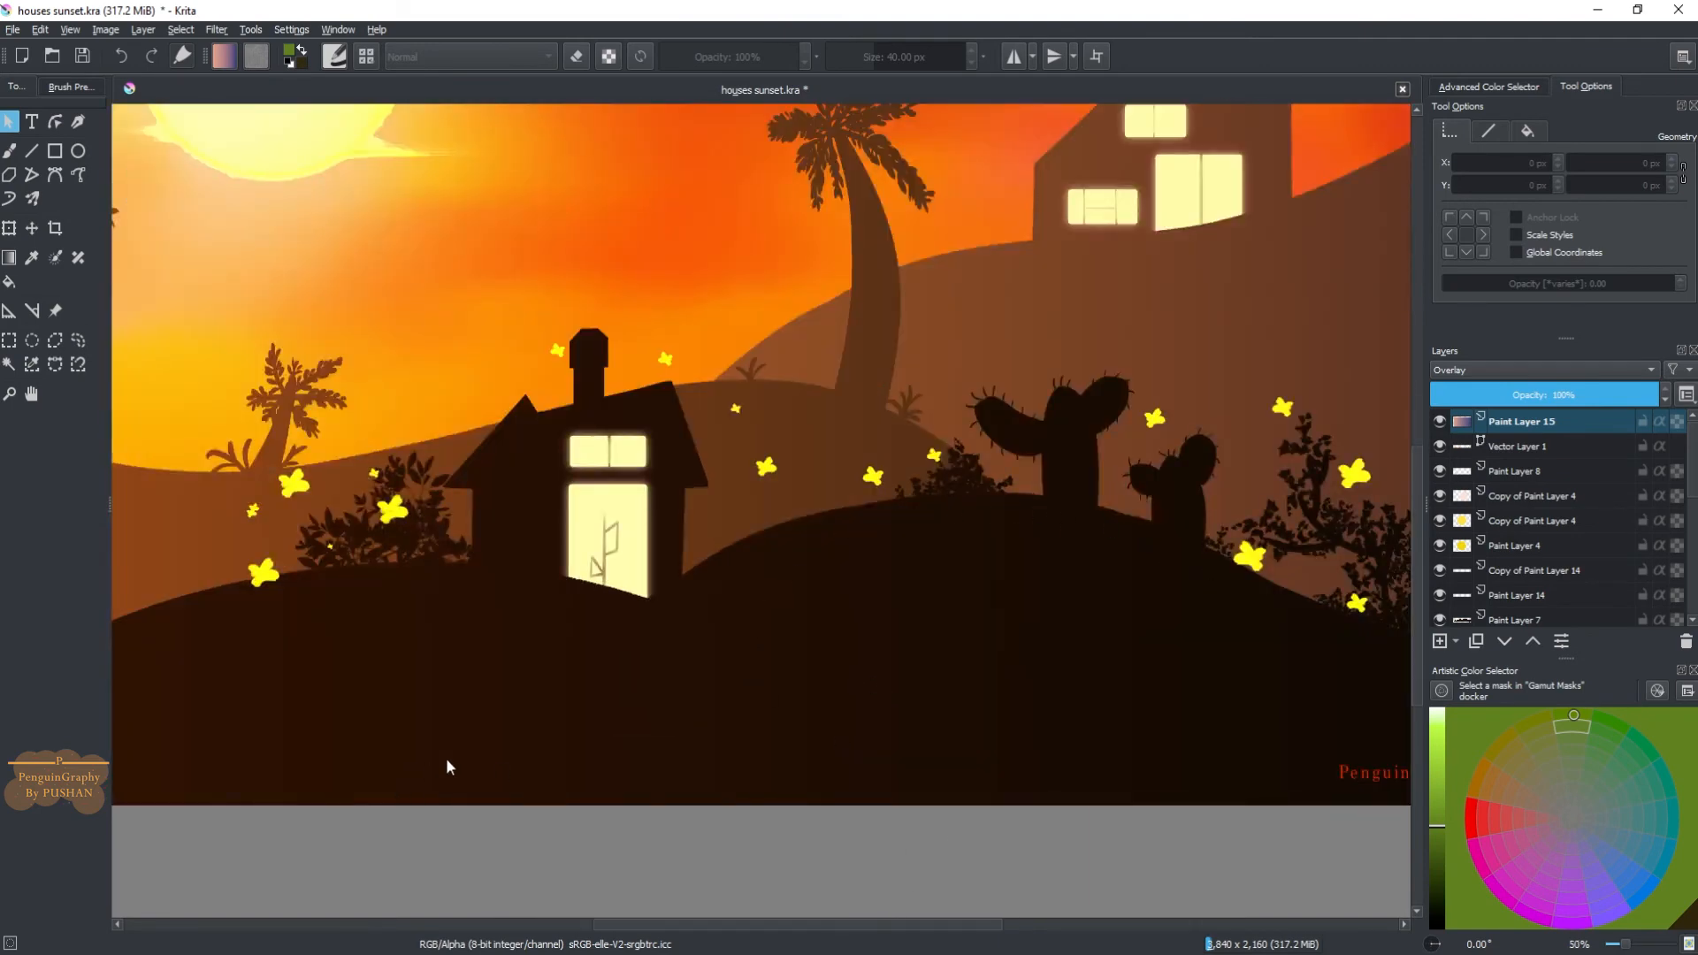
{"action": "scroll", "coordinate": [645, 684], "scroll_direction": "down", "scroll_amount": 1}
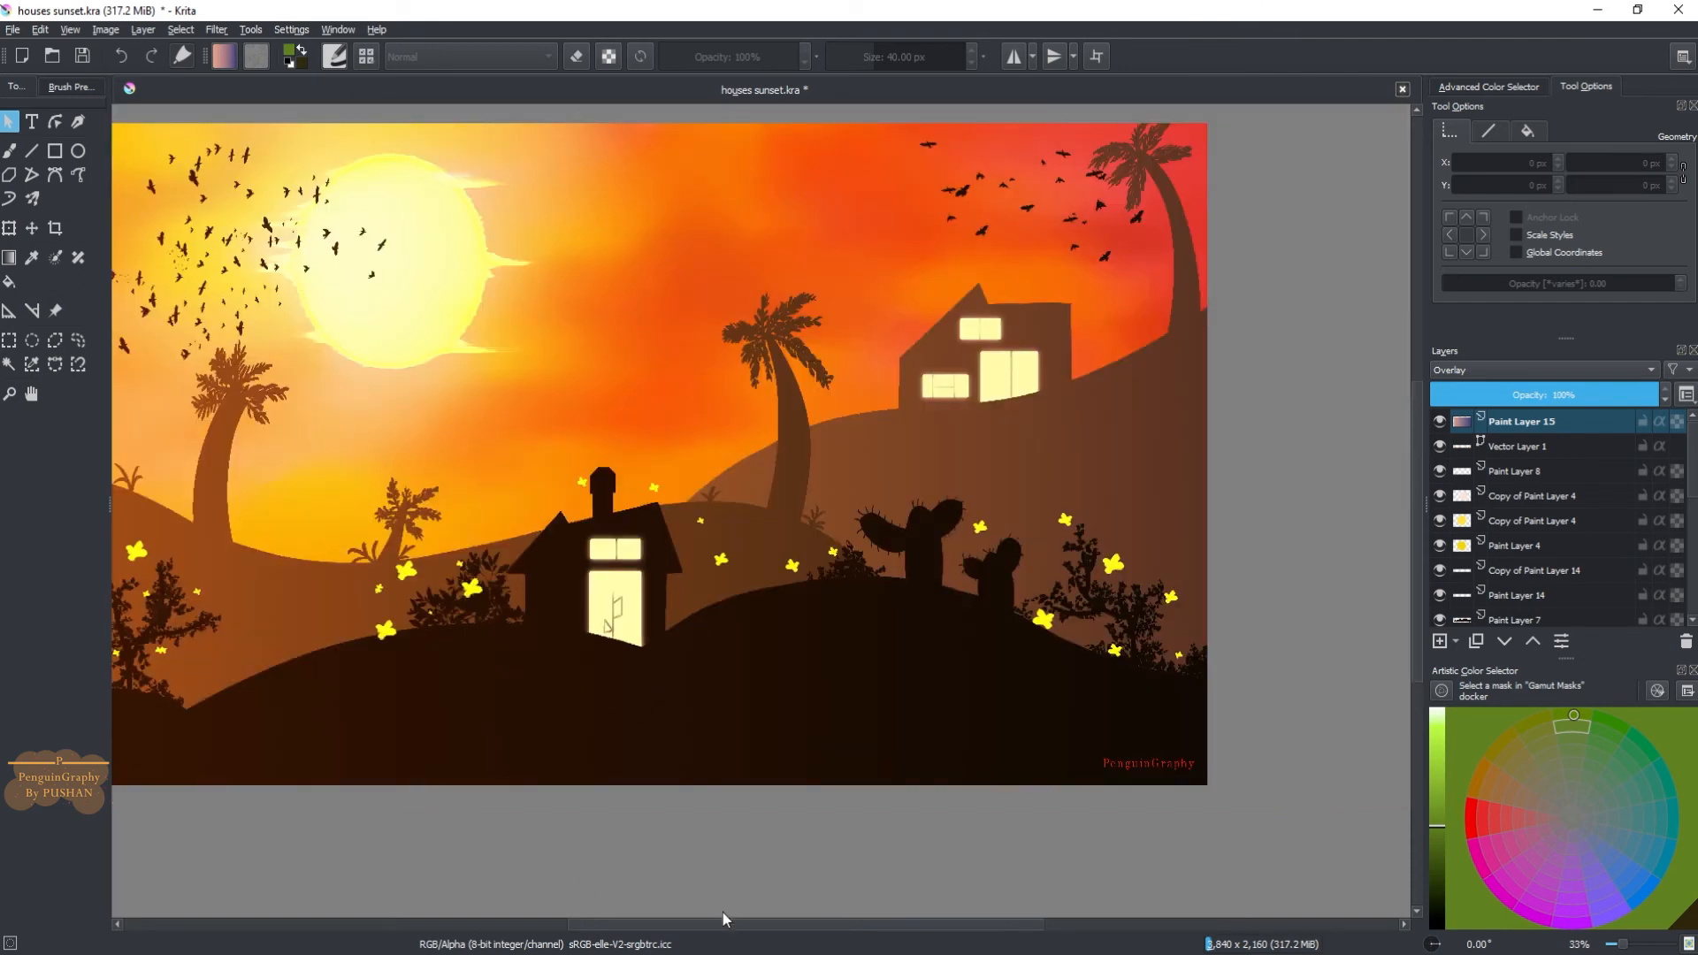
{"action": "left_click_drag", "start_coordinate": [715, 922], "coordinate": [681, 922]}
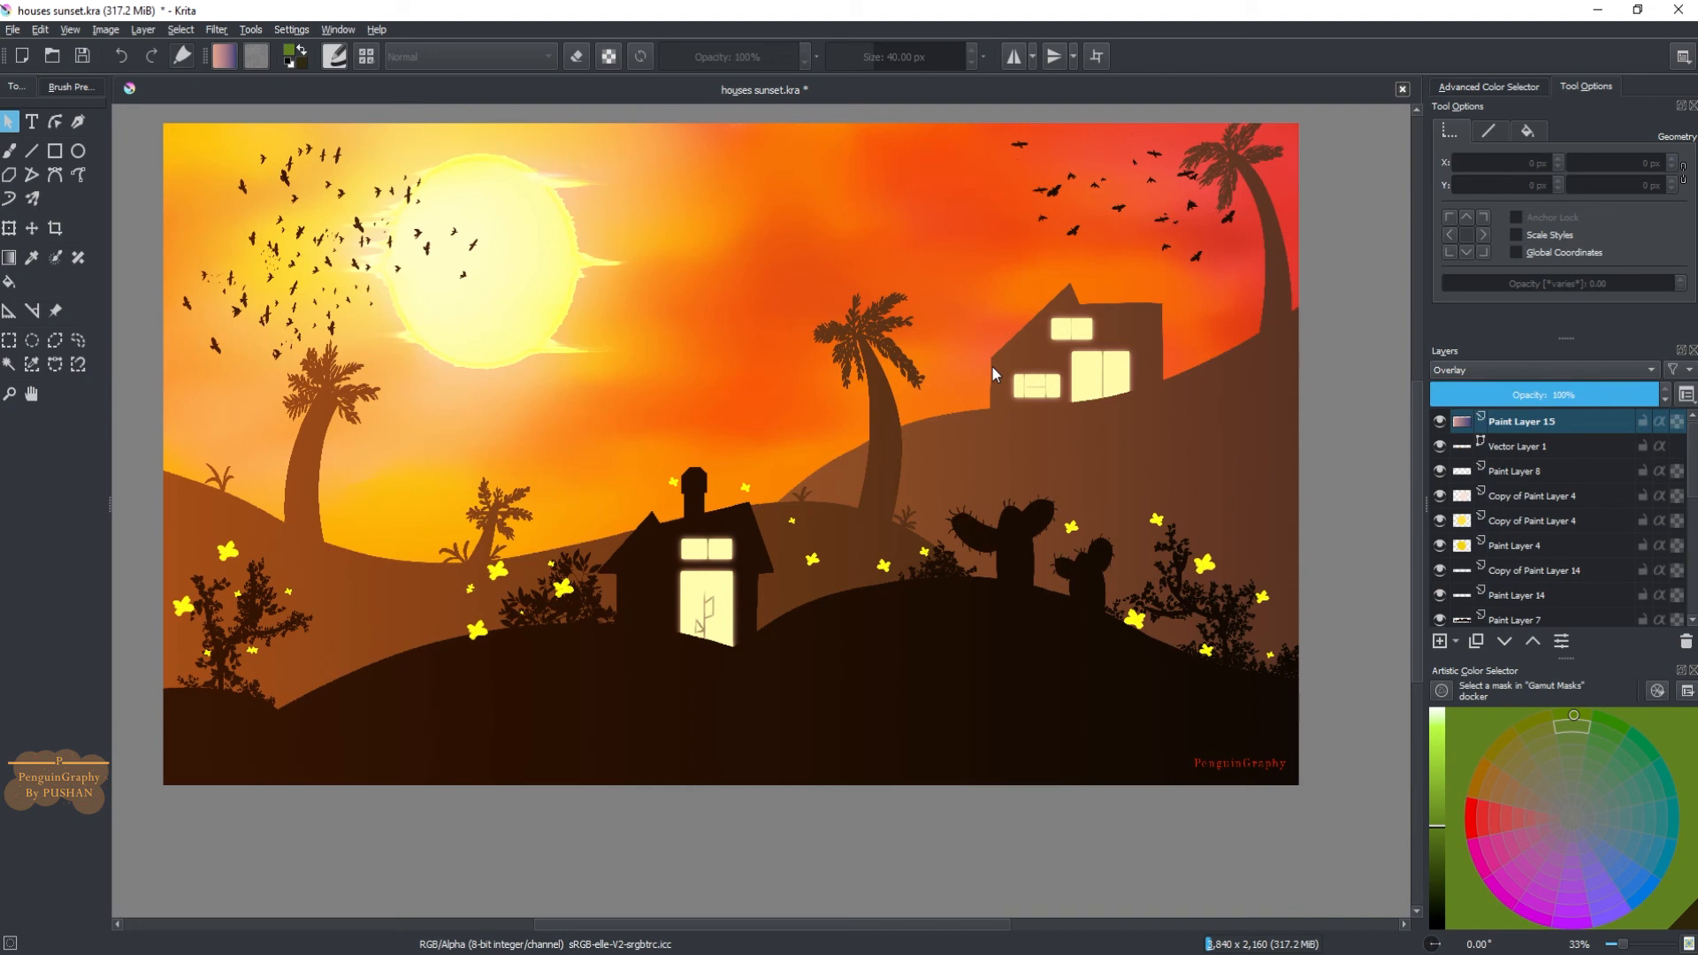
{"action": "left_click", "coordinate": [215, 30]}
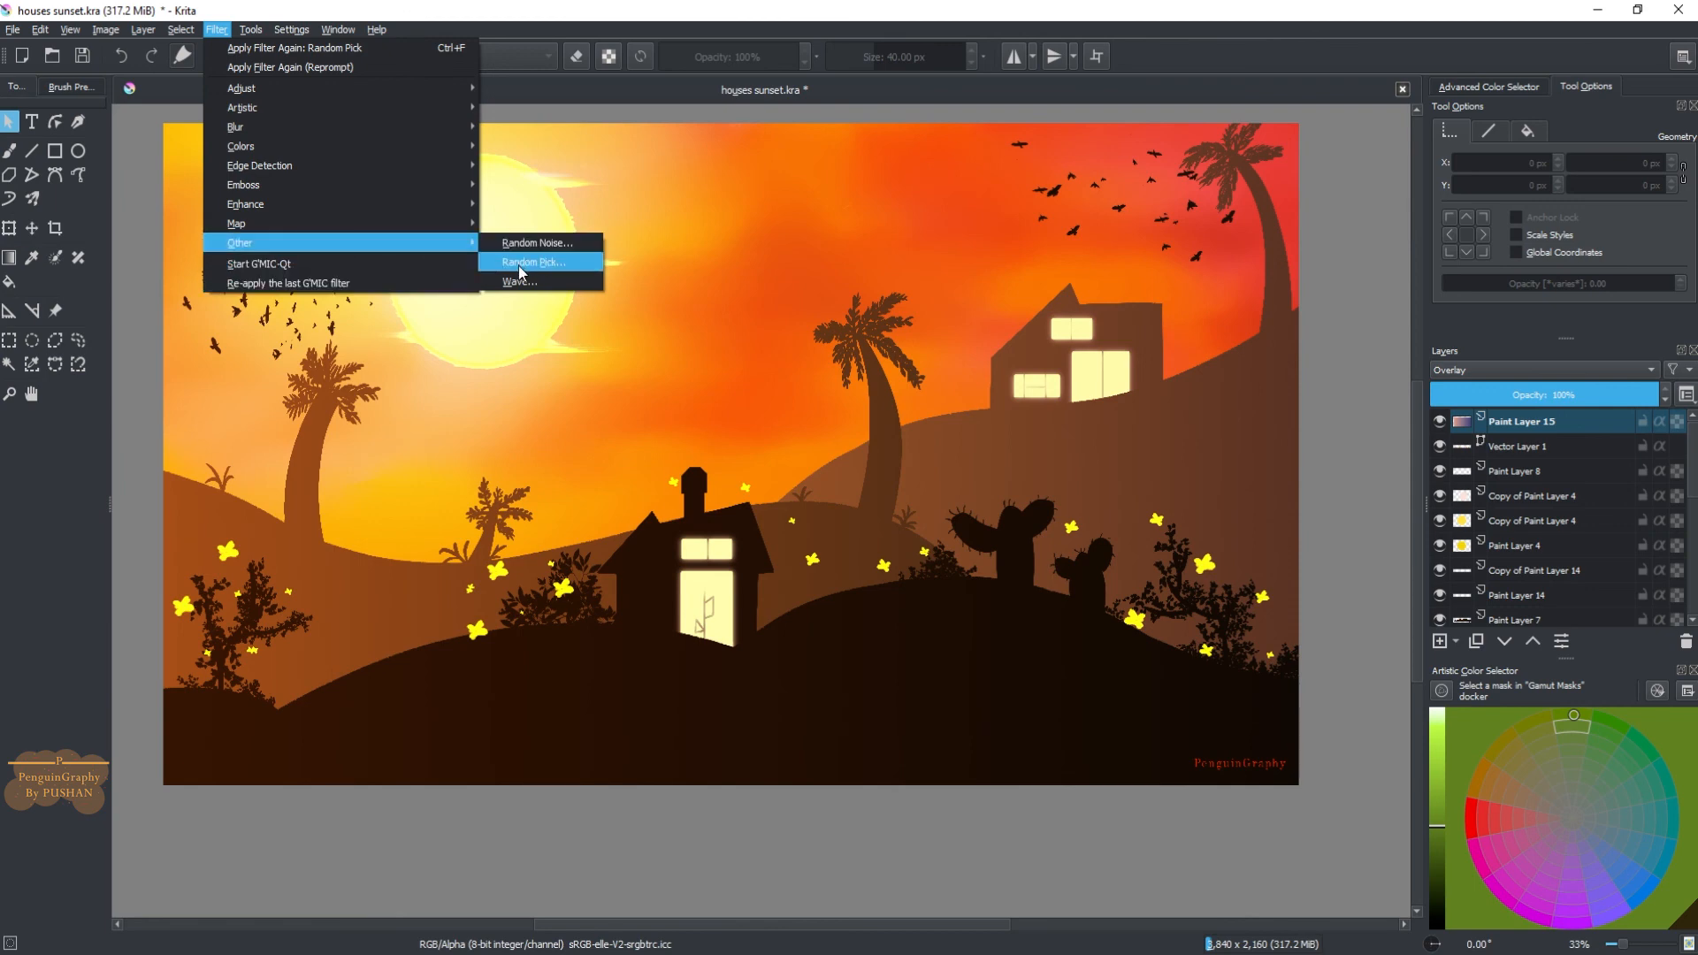
{"action": "left_click", "coordinate": [816, 27]}
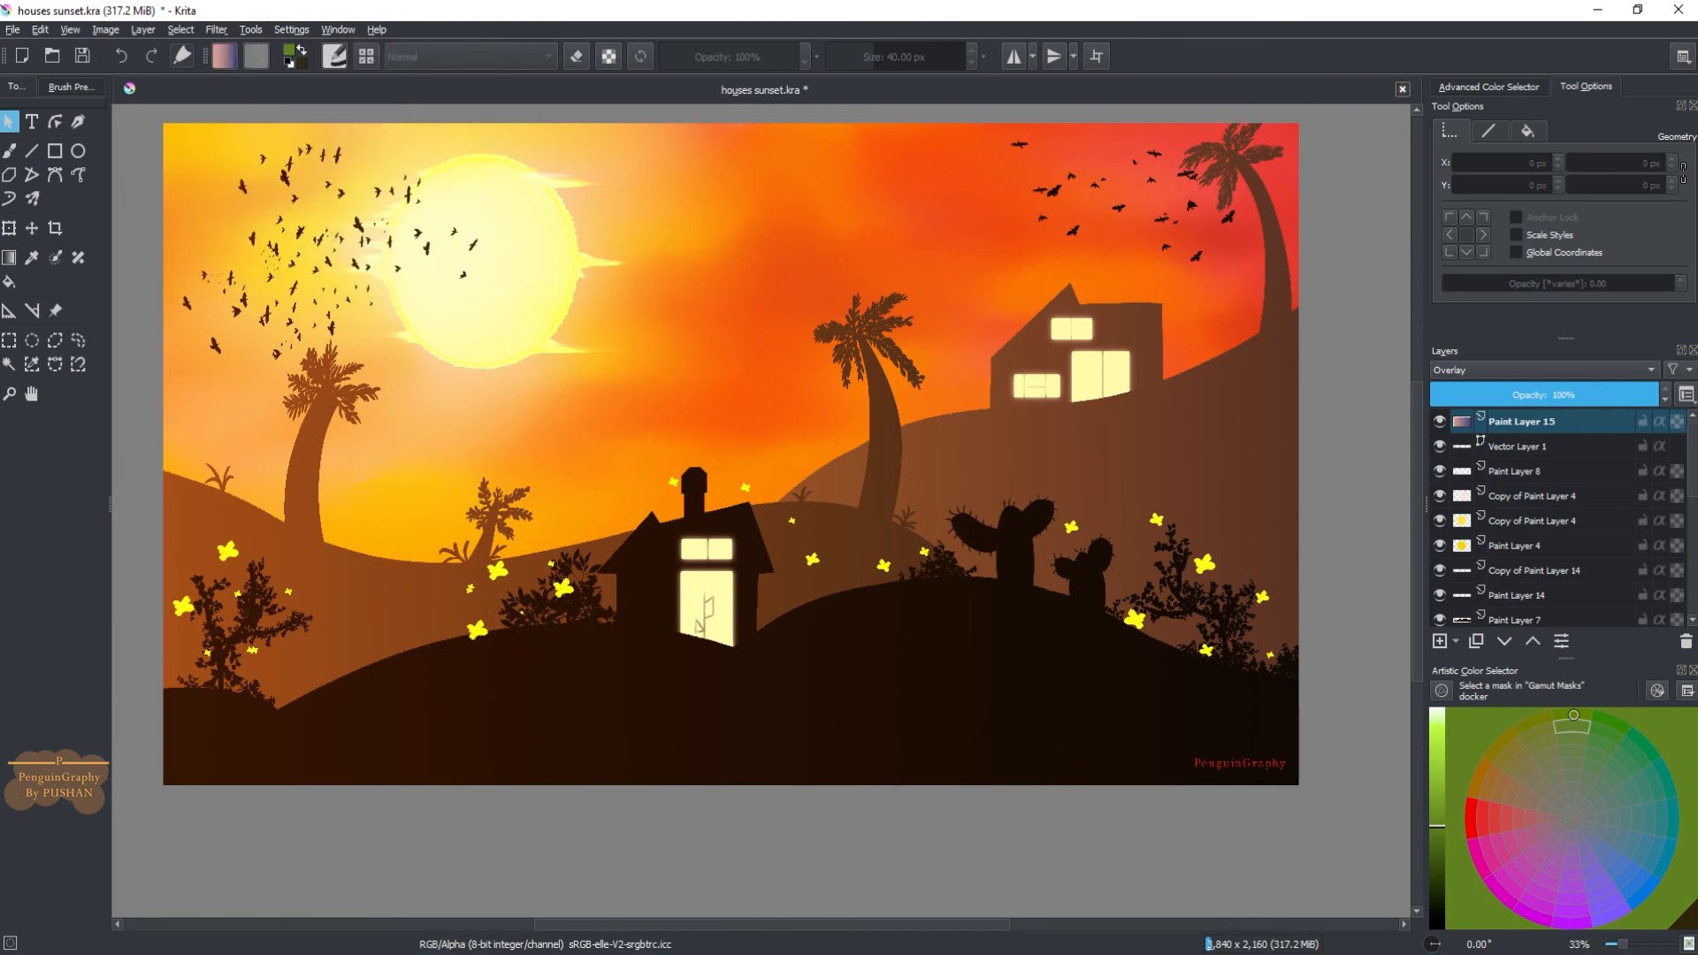
{"action": "left_click_drag", "start_coordinate": [784, 924], "coordinate": [775, 921]}
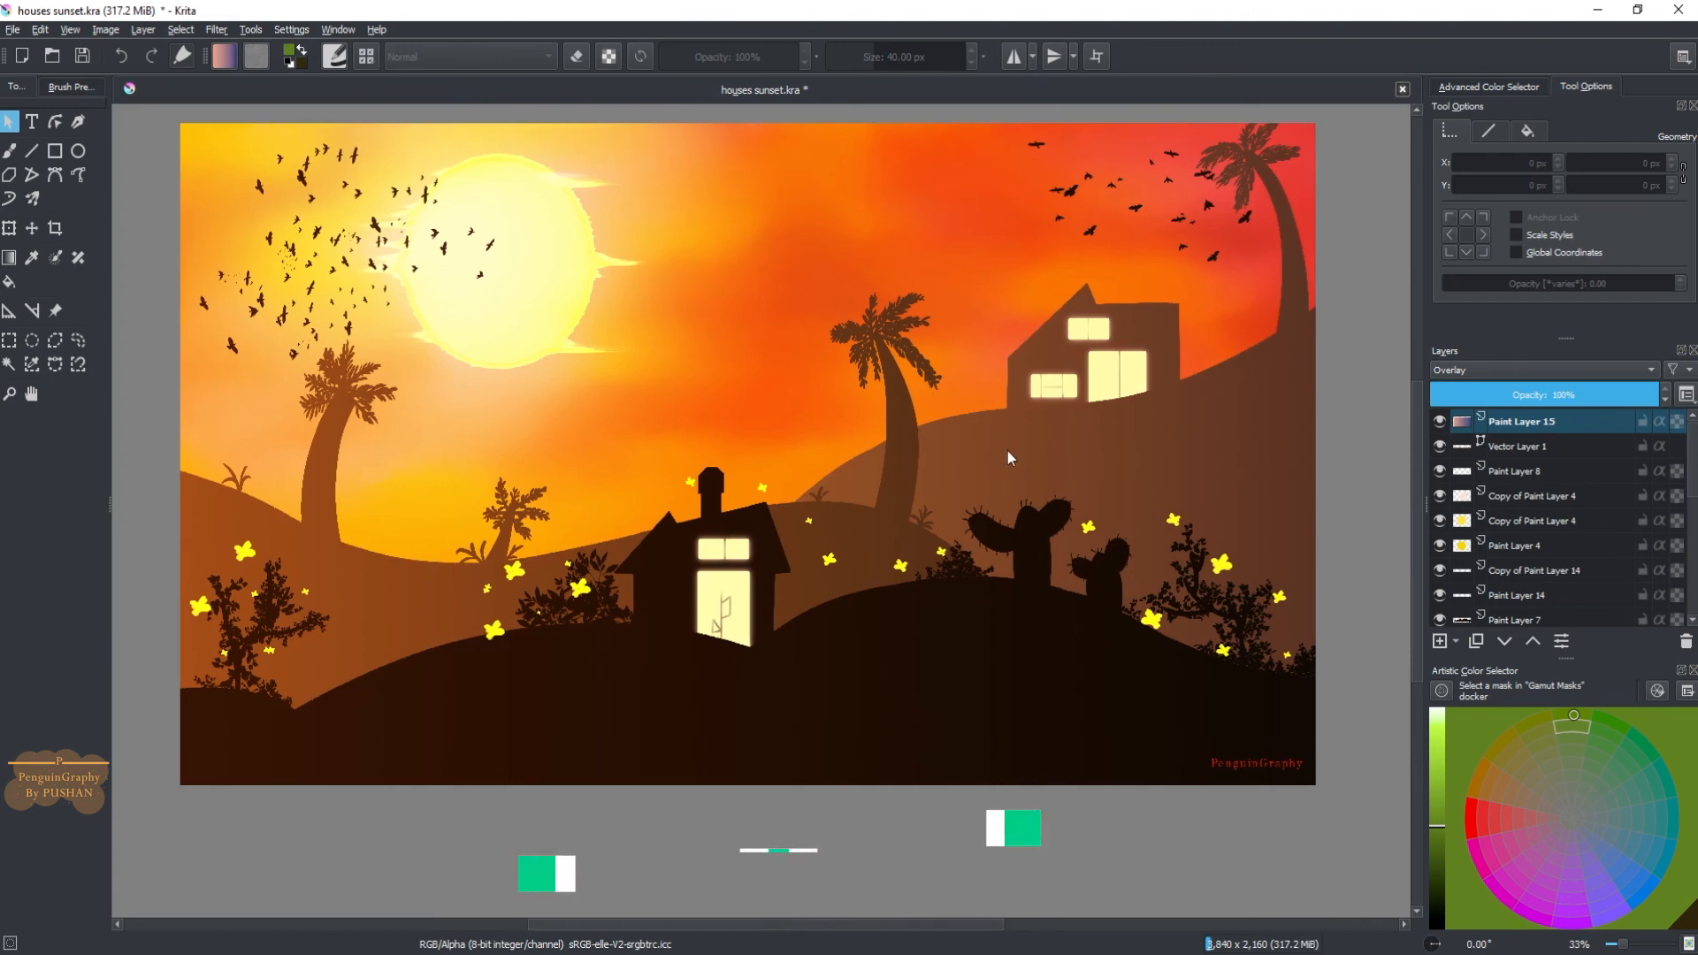